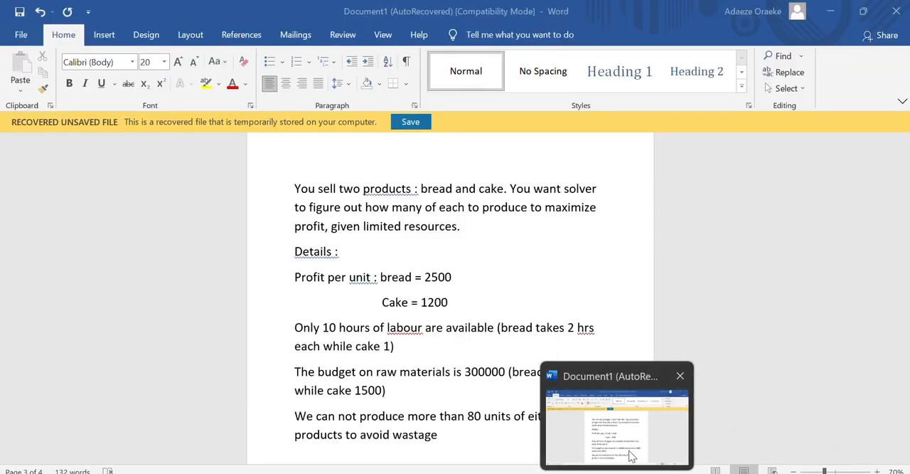
# - Switch to the Word document with the bread and cake problem and change the available labour to 100 hours
pyautogui.click(629, 452)
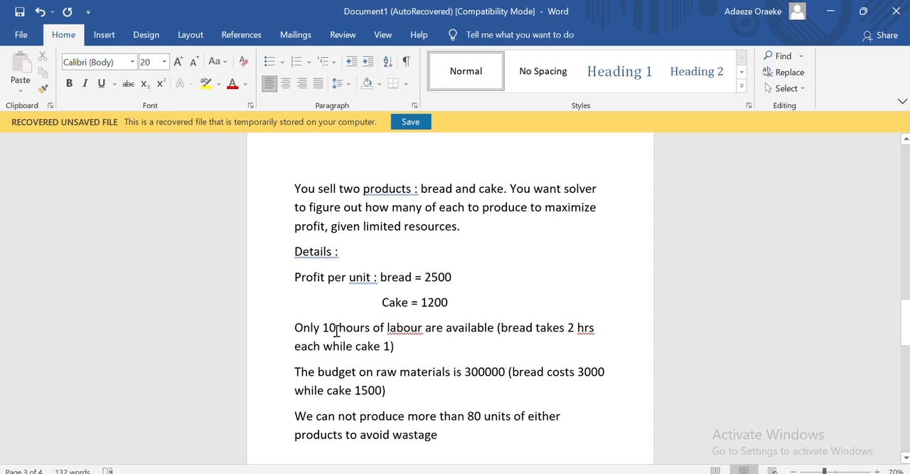
pyautogui.click(336, 331)
pyautogui.write('0')
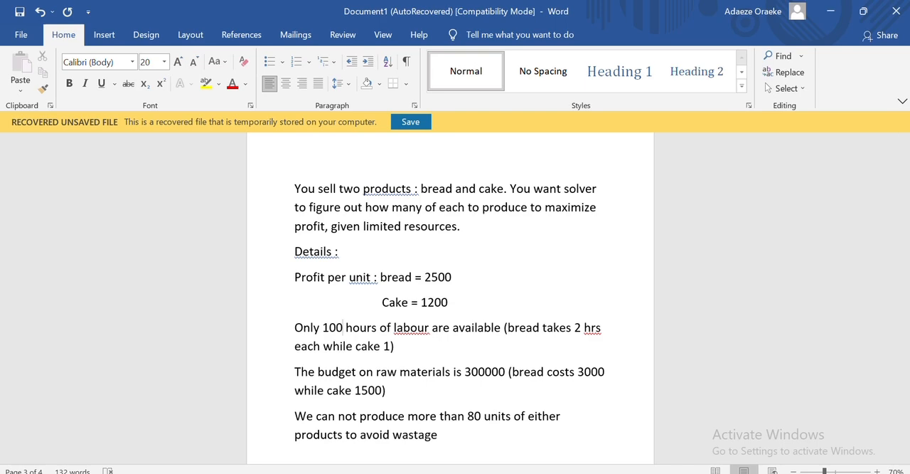
# - Switch to the Excel workbook and start the TOTAL PROFIT formula in B4 with two empty pairs of parentheses, =()()
pyautogui.moveTo(586, 472)
pyautogui.click(585, 414)
pyautogui.press('Return')
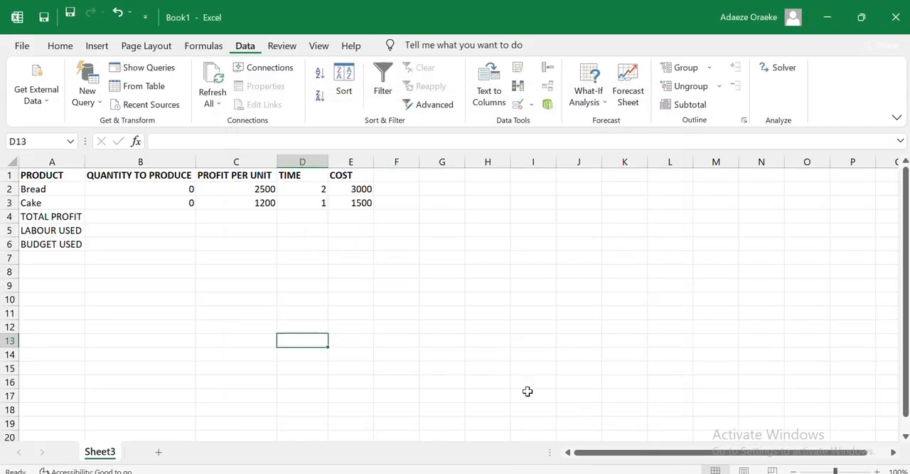
pyautogui.click(153, 219)
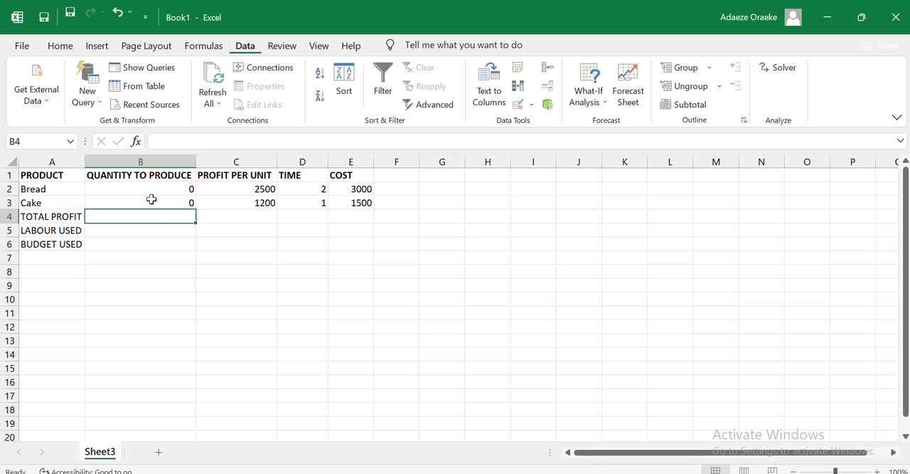
pyautogui.click(159, 143)
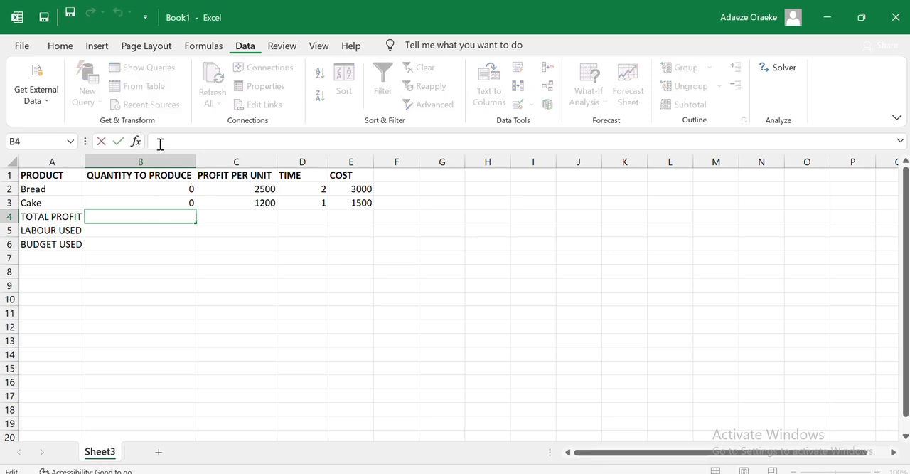
pyautogui.write('=')
pyautogui.click(147, 188)
pyautogui.press('BackSpace')
pyautogui.press('BackSpace')
pyautogui.write('(')
pyautogui.write(')()')
# - Fill the first parentheses of the TOTAL PROFIT formula with bread's quantity times profit per unit, B2*C2
pyautogui.click(165, 140)
pyautogui.click(165, 187)
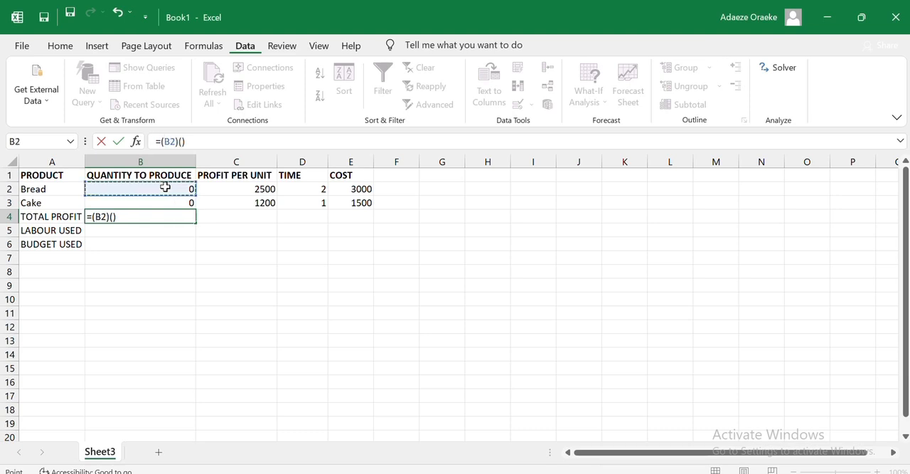
pyautogui.write('*')
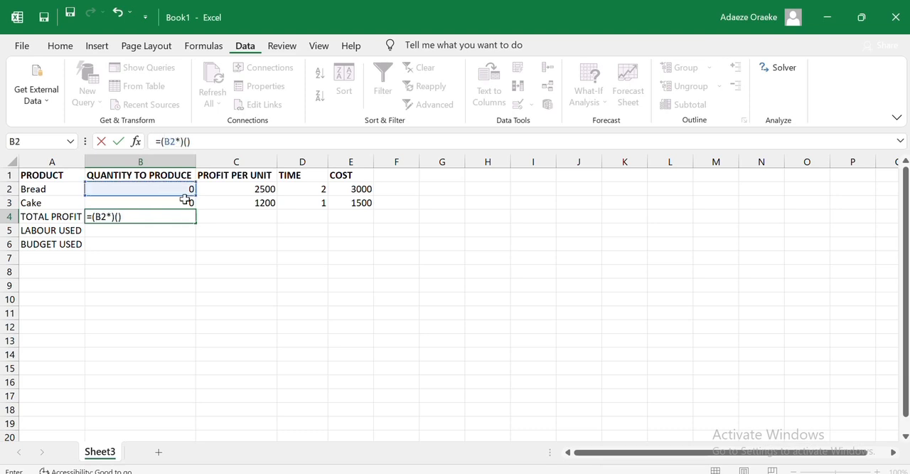
pyautogui.click(258, 192)
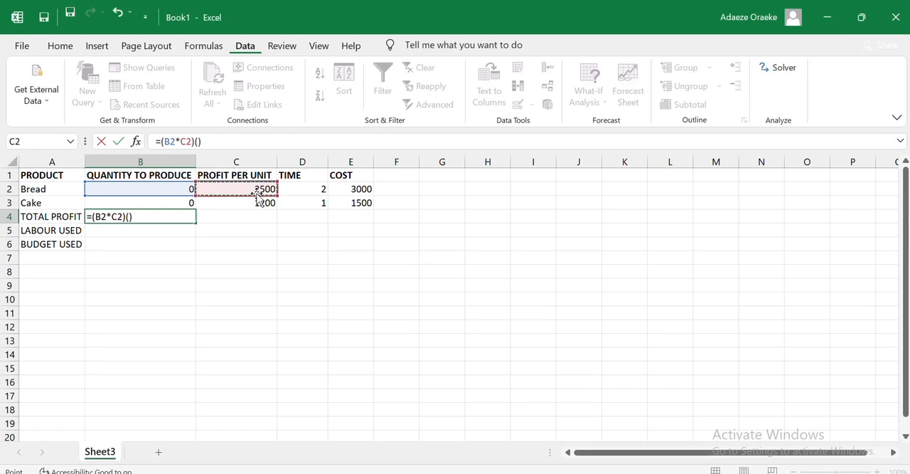
pyautogui.press('Right')
pyautogui.press('Right')
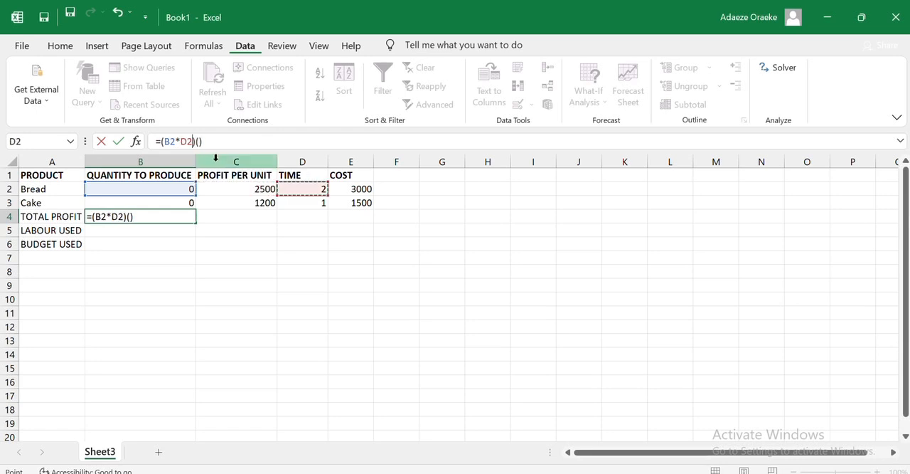
pyautogui.press('Left')
pyautogui.press('Left')
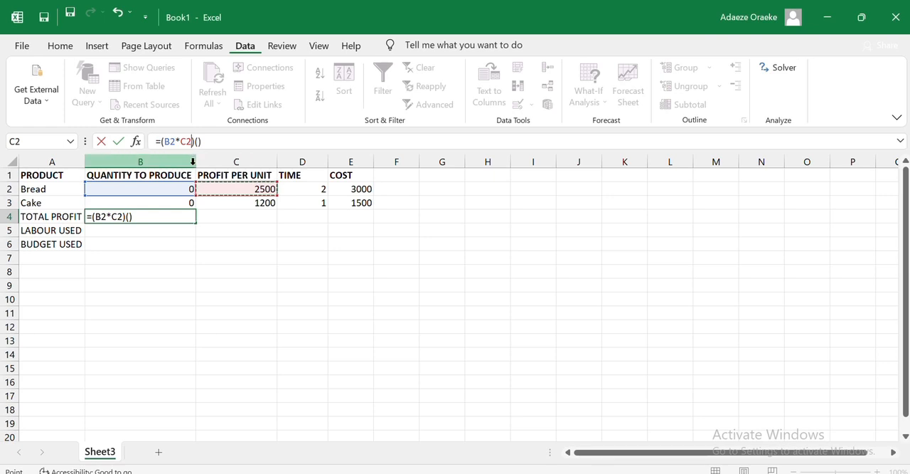
pyautogui.click(193, 142)
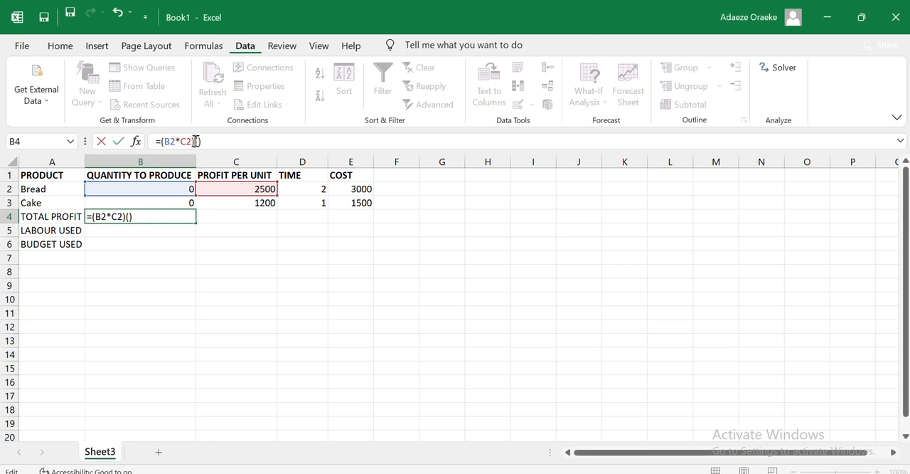
# - Complete the TOTAL PROFIT formula by adding cake's quantity times profit per unit, giving =(B2*C2)+(B3*C3)
pyautogui.write('+')
pyautogui.click(142, 203)
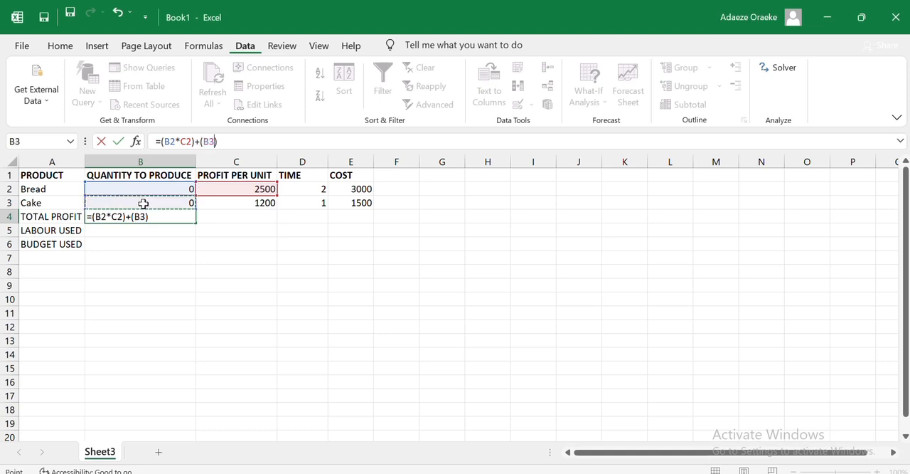
pyautogui.write('*')
pyautogui.click(217, 205)
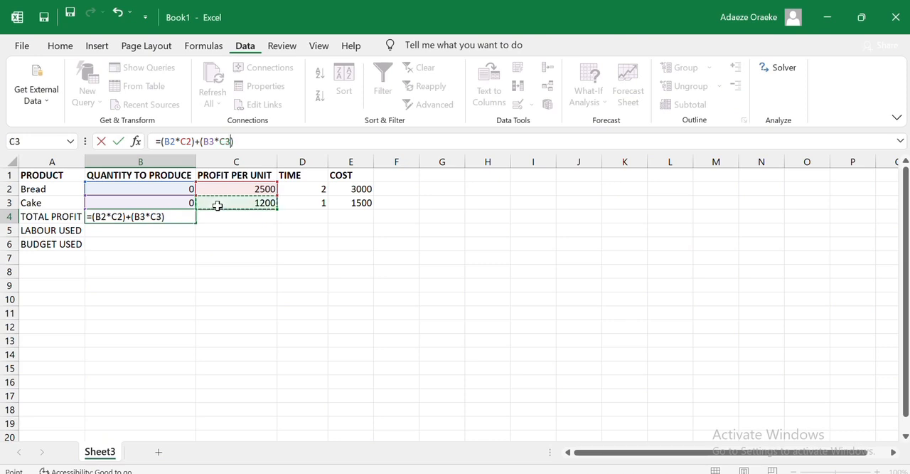
pyautogui.press('Return')
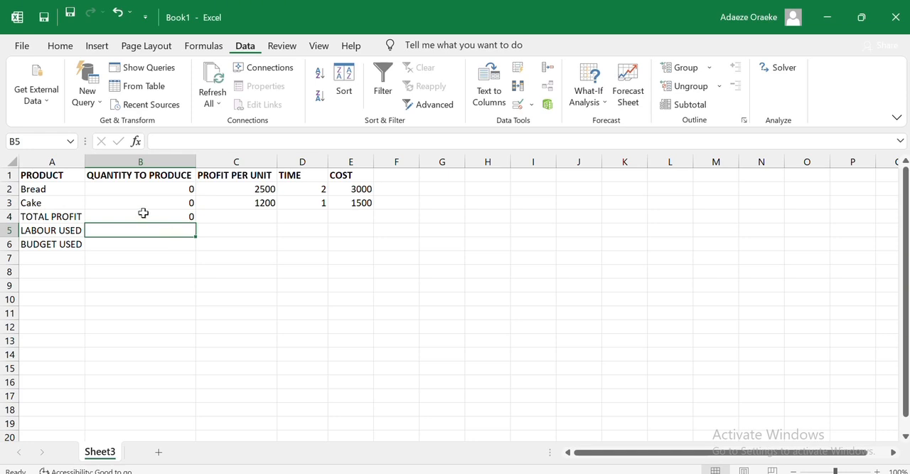
# - Start the LABOUR USED formula in B5 with two pairs of parentheses, filling the first with B2*D2 for bread
pyautogui.click(195, 144)
pyautogui.write('=')
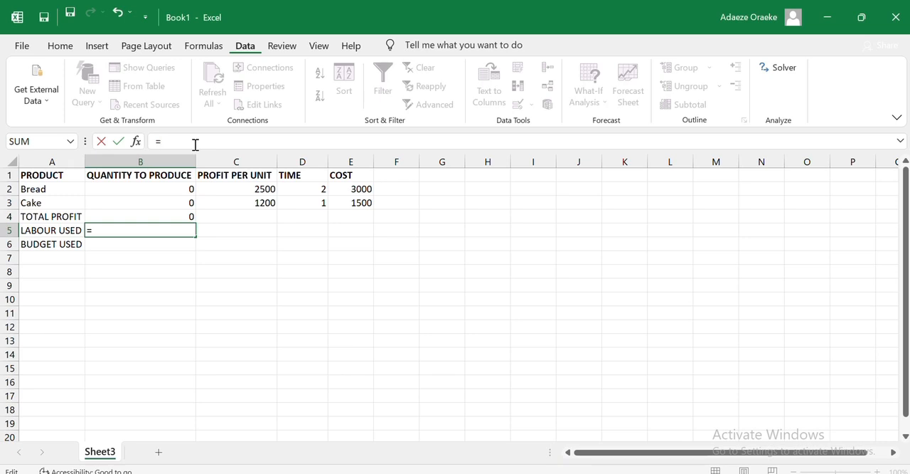
pyautogui.write('()()')
pyautogui.click(160, 190)
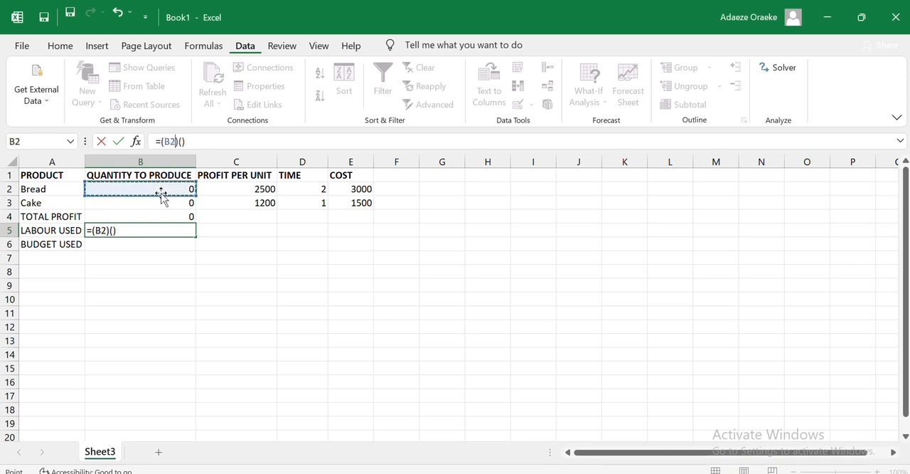
pyautogui.write('*')
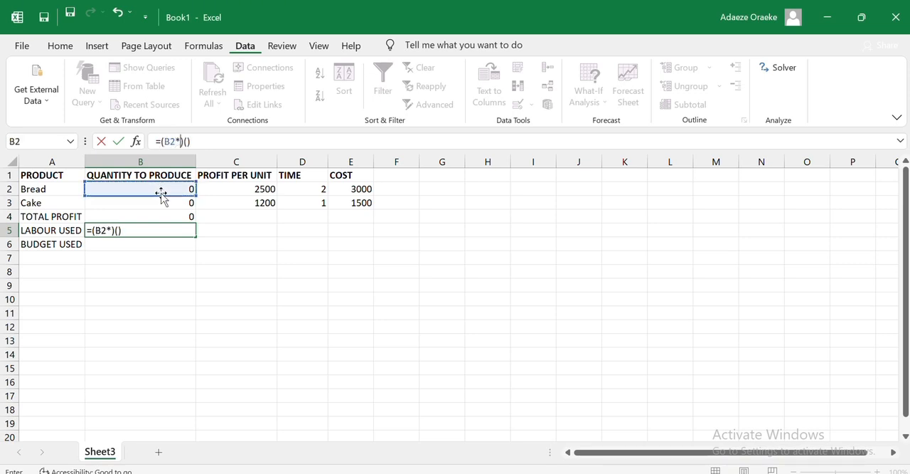
pyautogui.click(287, 192)
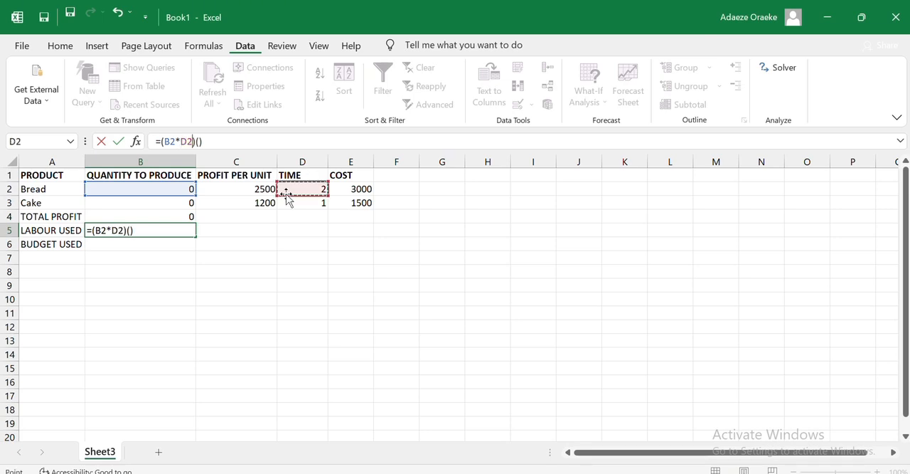
# - Complete the LABOUR USED formula by adding cake's quantity times time, giving =(B2*D2)+(B3*D3)
pyautogui.click(197, 142)
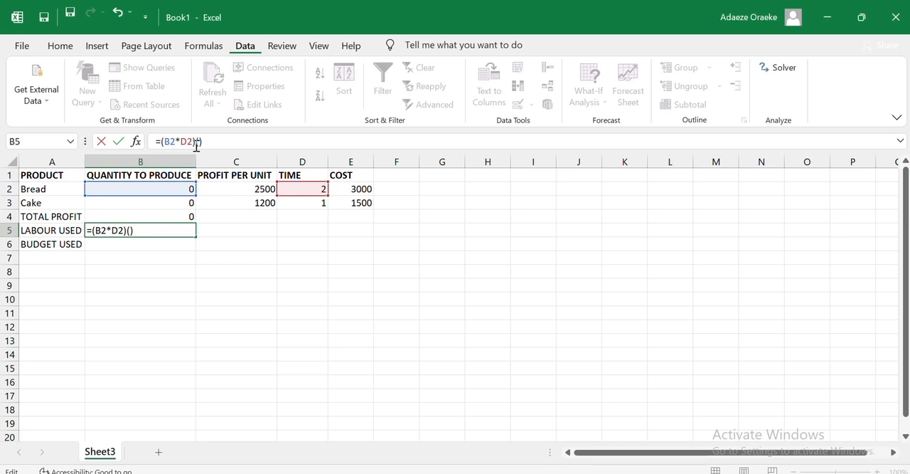
pyautogui.write('+')
pyautogui.click(163, 212)
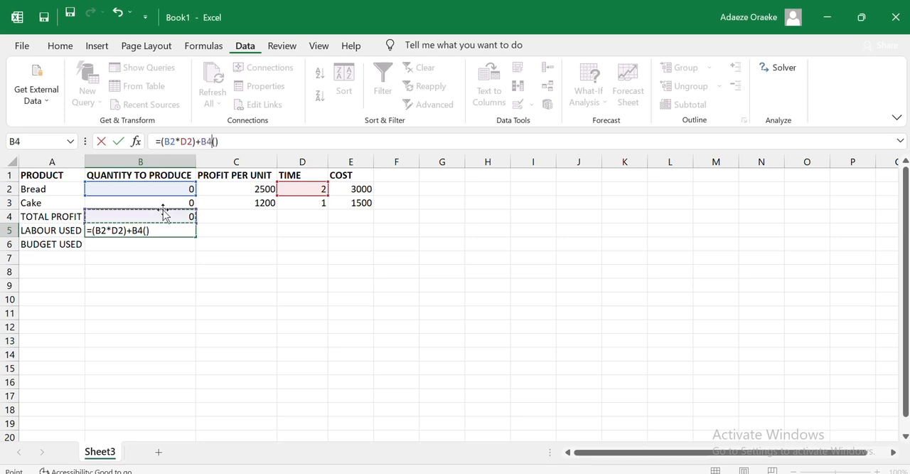
pyautogui.press('BackSpace')
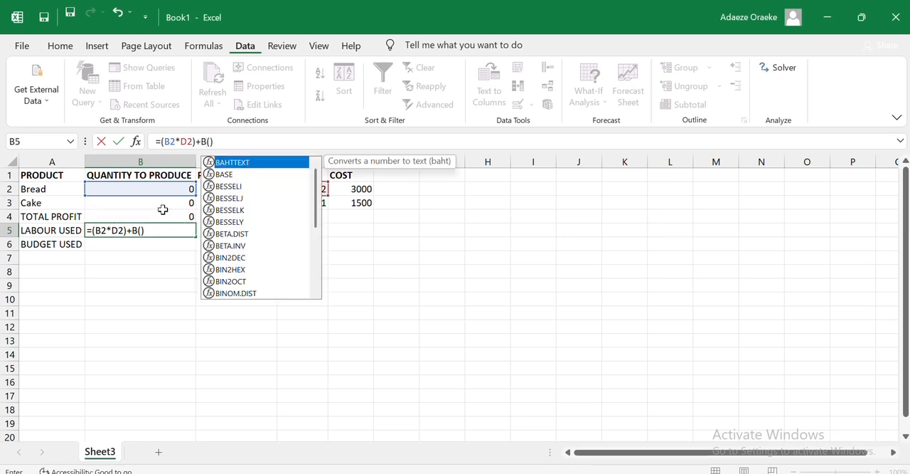
pyautogui.press('BackSpace')
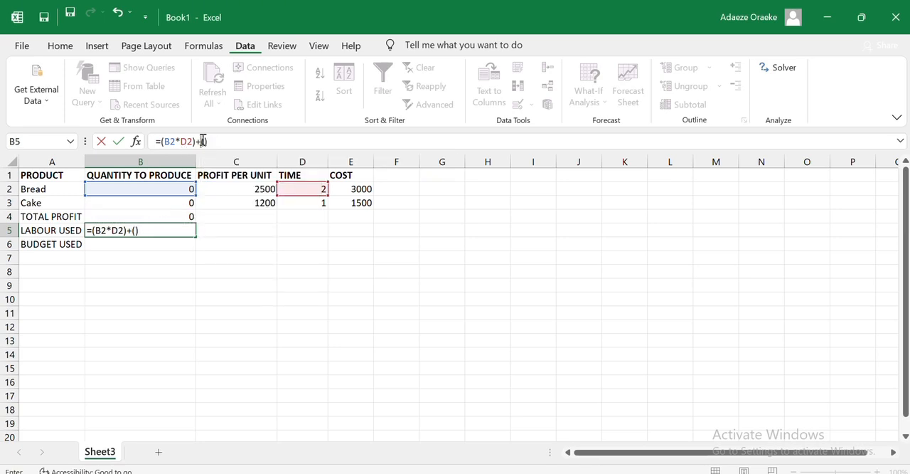
pyautogui.click(204, 141)
pyautogui.click(133, 205)
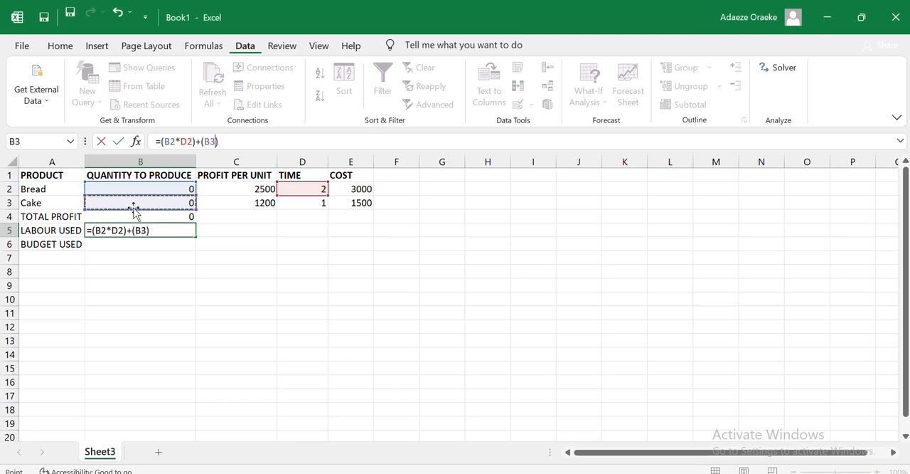
pyautogui.write('*')
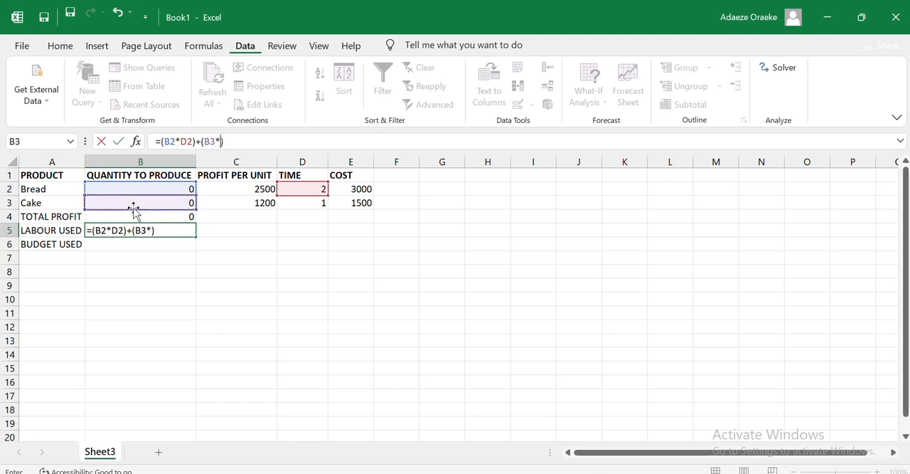
pyautogui.click(292, 208)
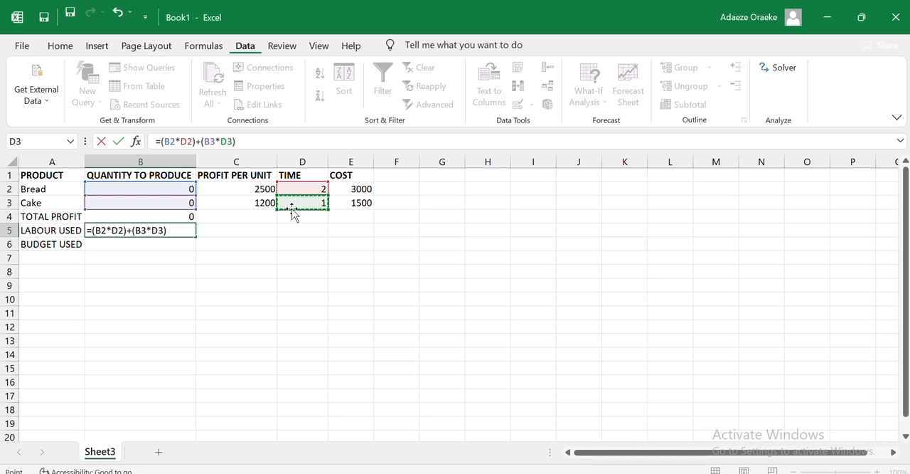
pyautogui.press('Return')
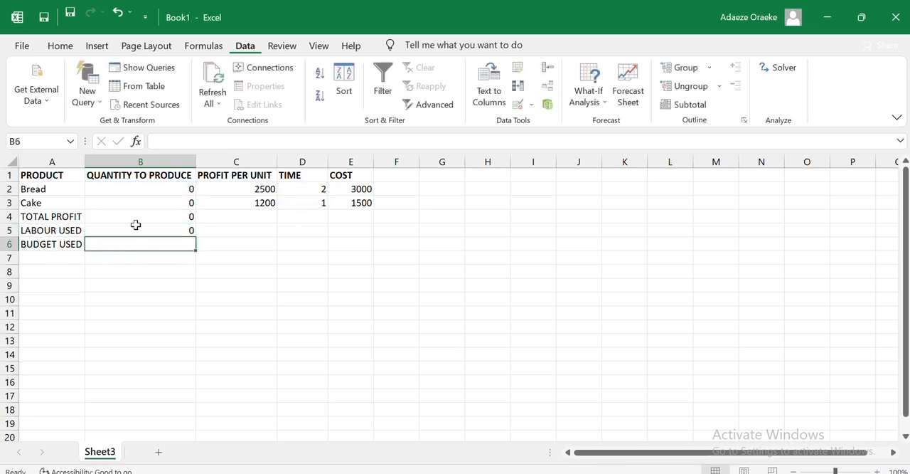
# - Start the BUDGET USED formula in B6 with bread's quantity times cost, =(B2*E2)
pyautogui.click(165, 141)
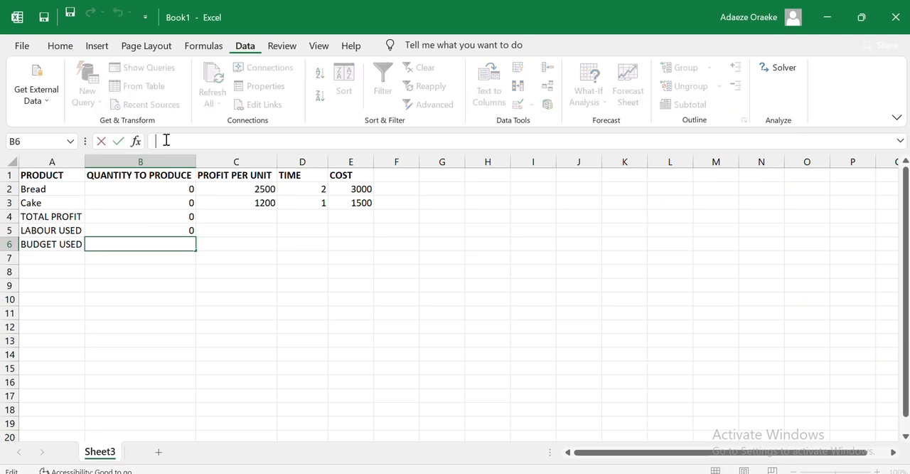
pyautogui.write('=(')
pyautogui.click(146, 189)
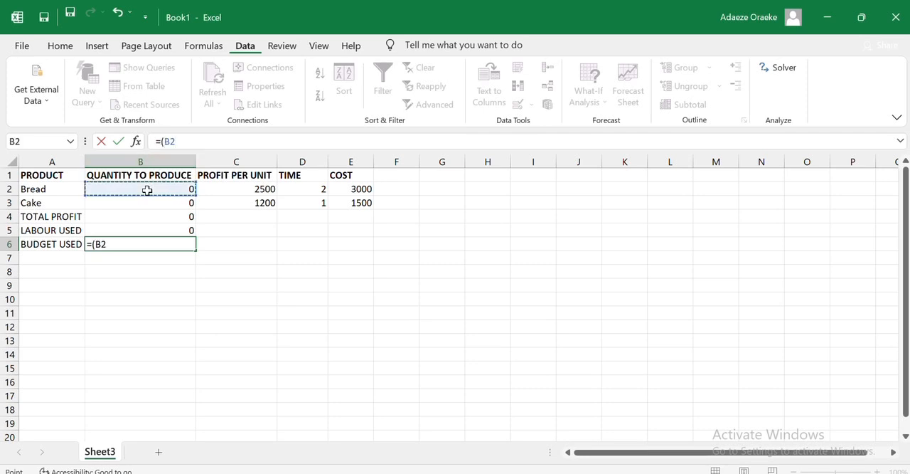
pyautogui.write('*')
pyautogui.click(348, 189)
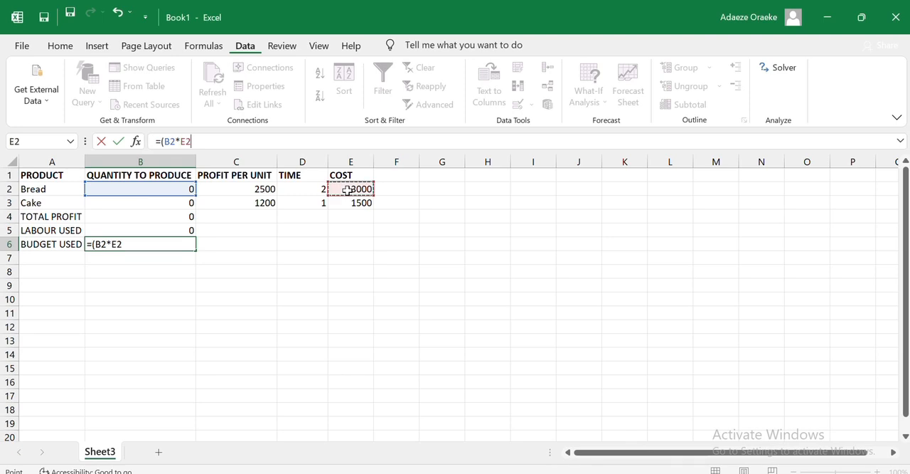
pyautogui.write(')+')
# - Complete the BUDGET USED formula by adding cake's quantity times cost, giving =(B2*E2)+(B3*E3)
pyautogui.click(169, 203)
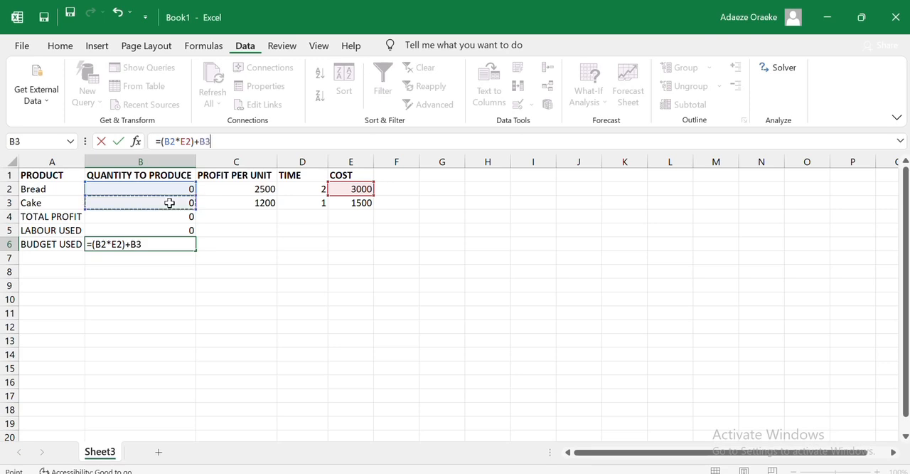
pyautogui.write('*')
pyautogui.press('BackSpace')
pyautogui.press('BackSpace')
pyautogui.press('BackSpace')
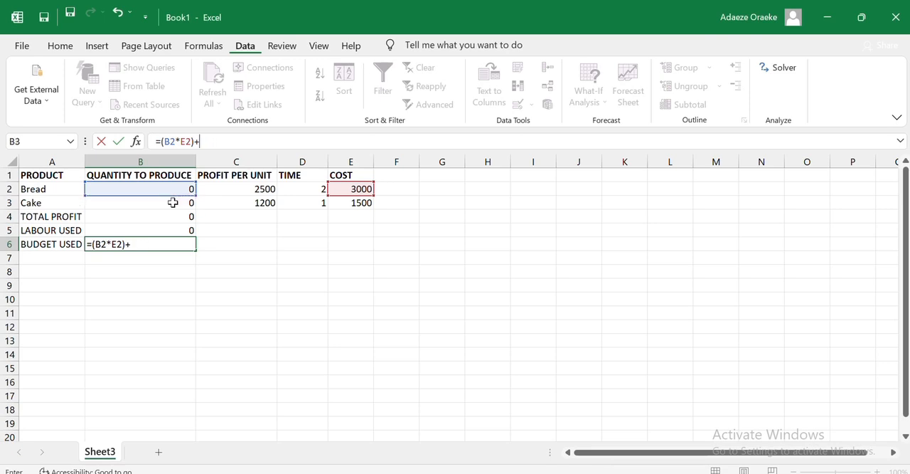
pyautogui.write('(')
pyautogui.click(172, 203)
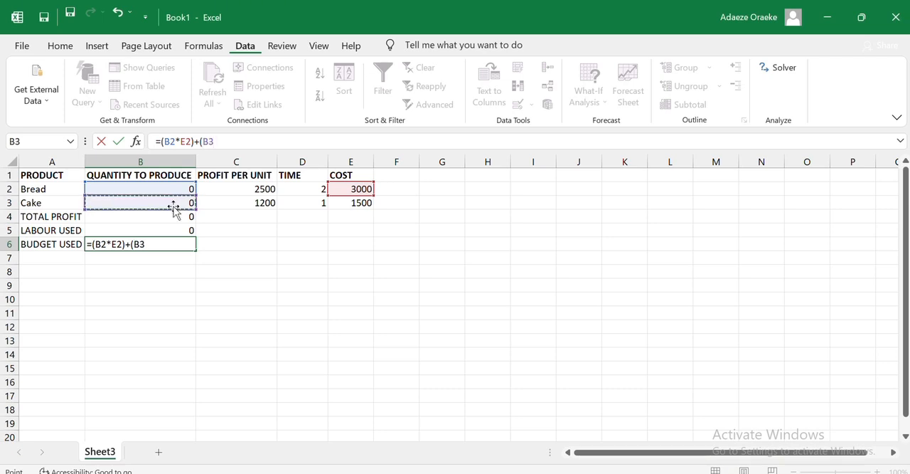
pyautogui.write('*')
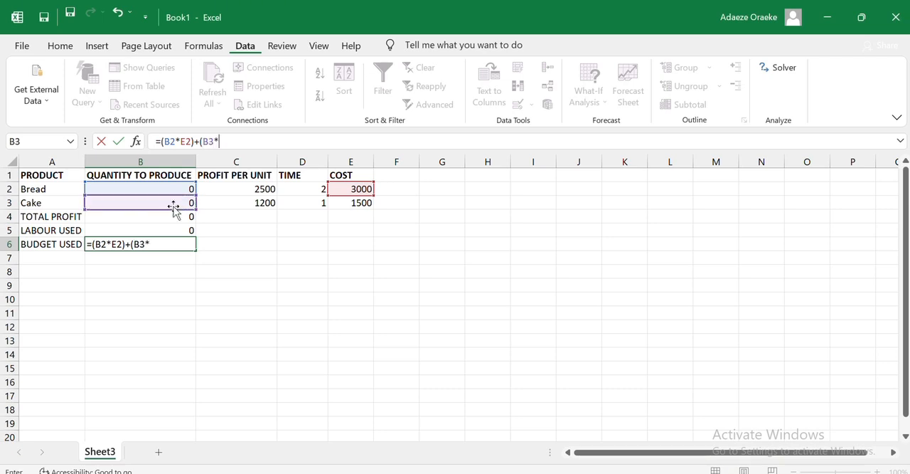
pyautogui.click(344, 204)
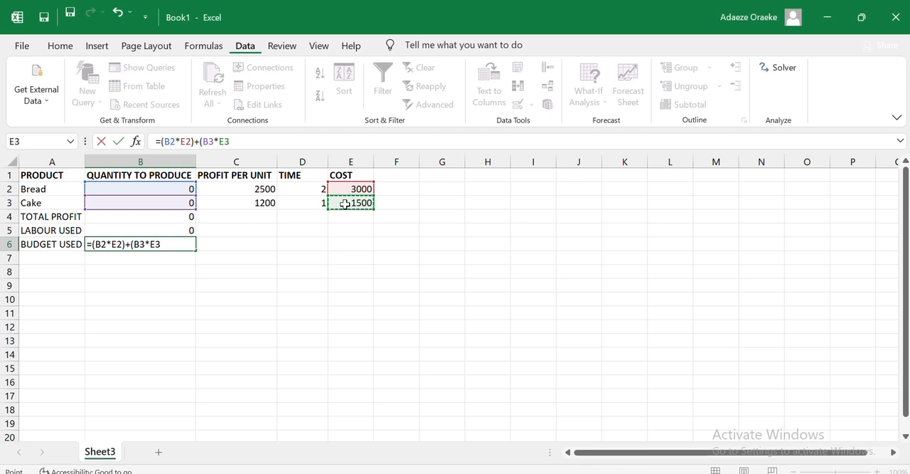
pyautogui.write('(')
pyautogui.press('BackSpace')
pyautogui.write(')')
pyautogui.press('Return')
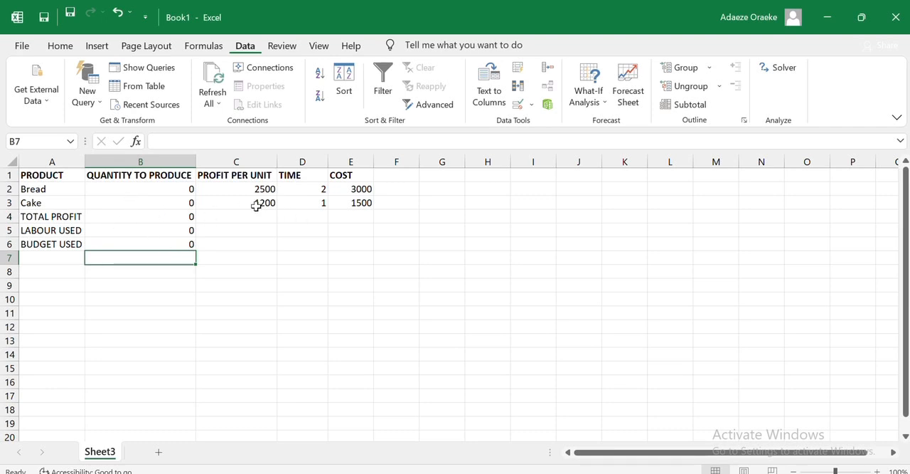
# - Open Solver and set the TOTAL PROFIT cell B4 as the objective, with quantity cells B2:B3 as the changing variables
pyautogui.click(782, 68)
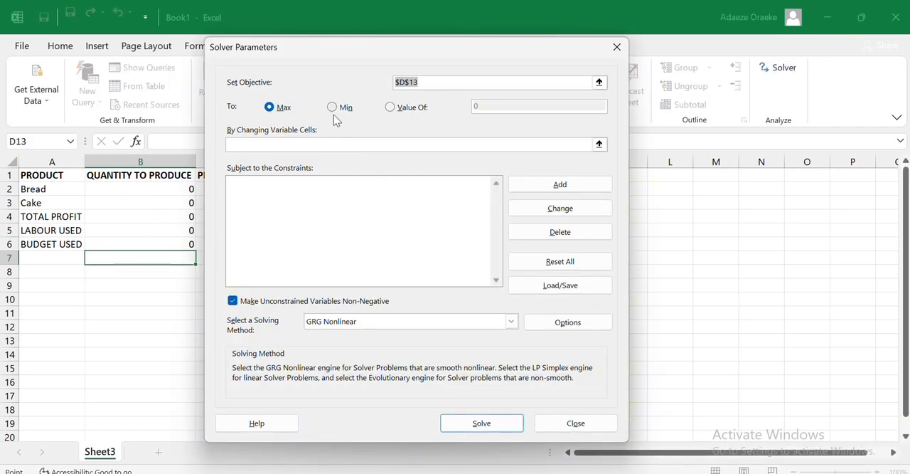
pyautogui.moveTo(401, 61); pyautogui.dragTo(601, 49)
pyautogui.click(672, 67)
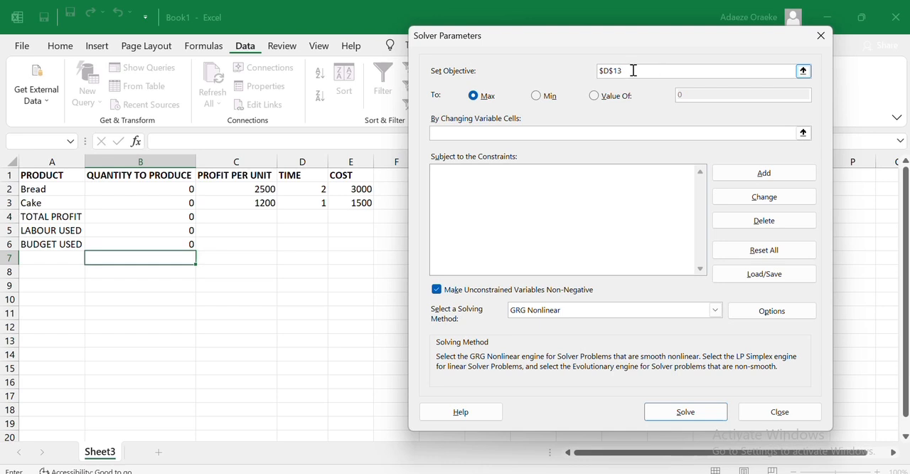
pyautogui.press('BackSpace')
pyautogui.press('BackSpace')
pyautogui.press('BackSpace')
pyautogui.press('BackSpace')
pyautogui.press('BackSpace')
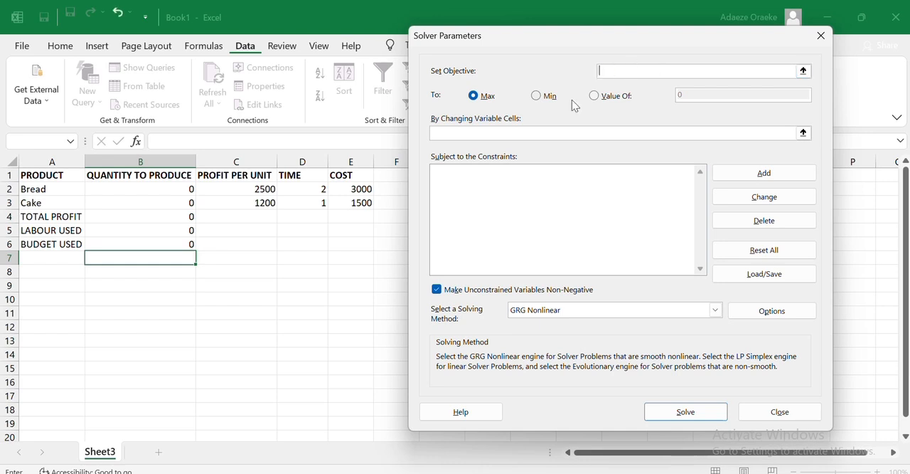
pyautogui.click(180, 219)
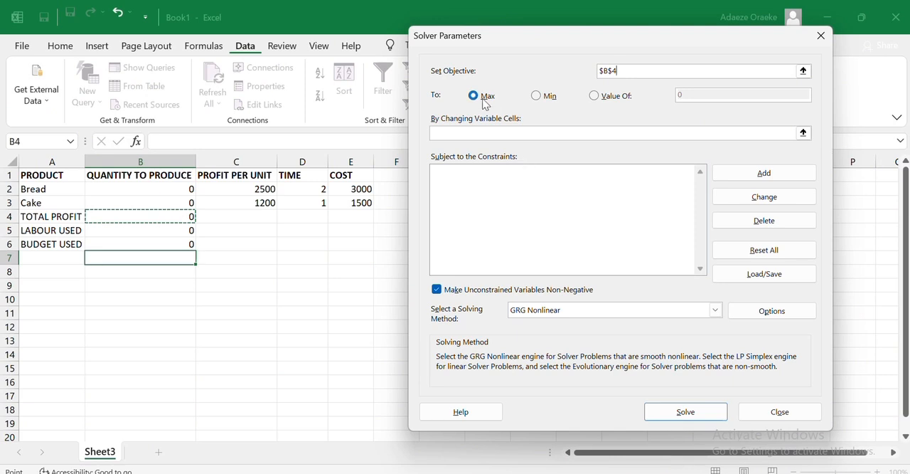
pyautogui.click(481, 131)
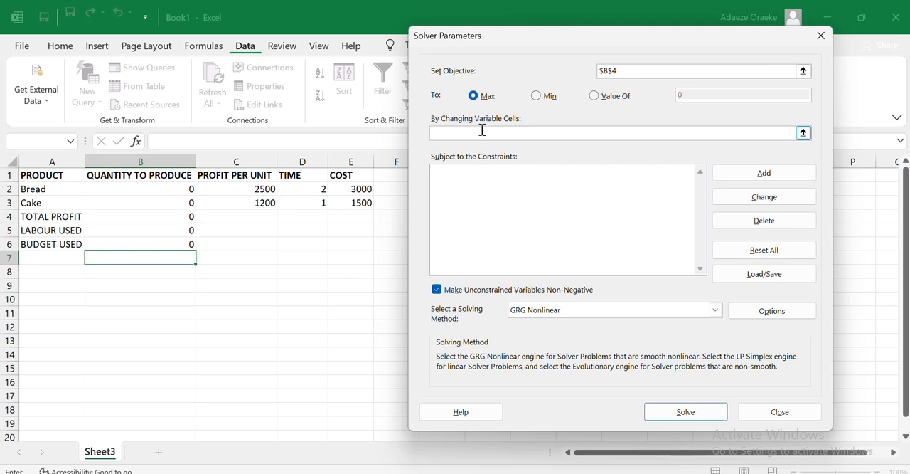
pyautogui.moveTo(186, 187); pyautogui.dragTo(187, 206)
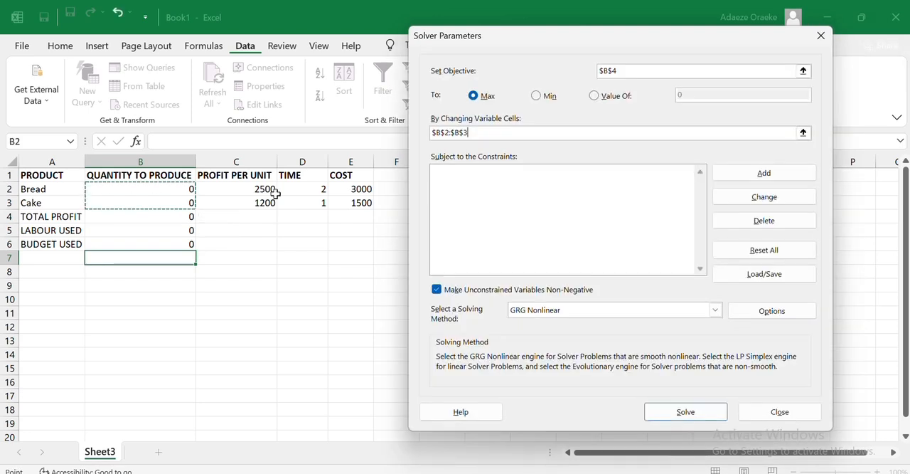
# - Add a Solver constraint limiting LABOUR USED in B5 to <= 100
pyautogui.click(790, 174)
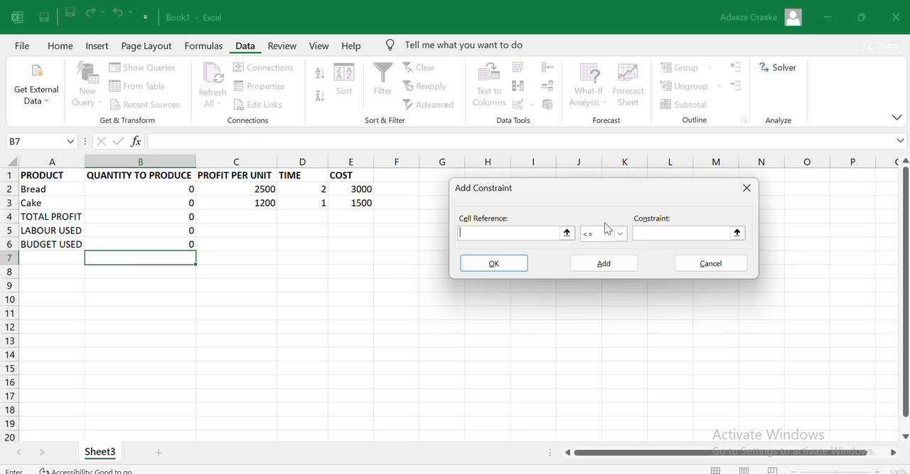
pyautogui.click(131, 229)
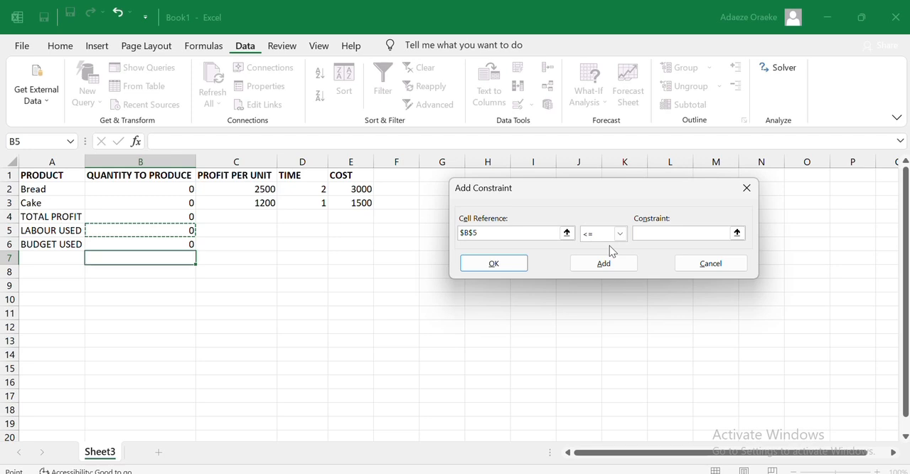
pyautogui.click(658, 232)
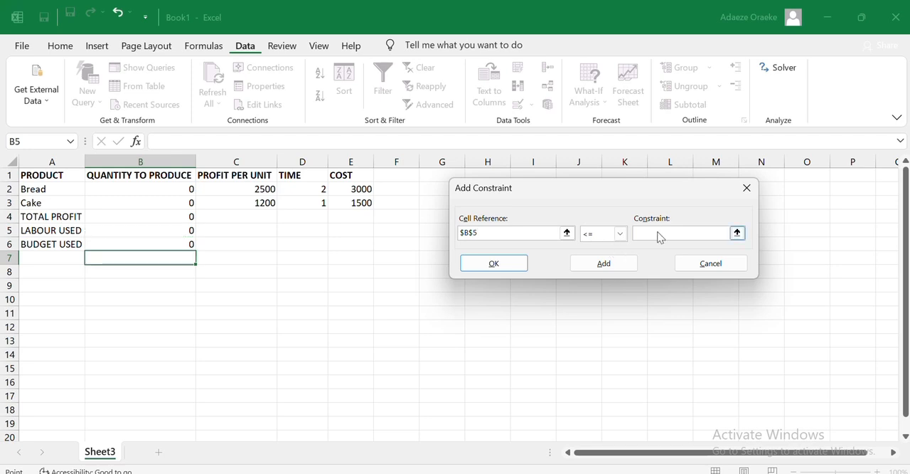
pyautogui.write('100')
pyautogui.click(600, 439)
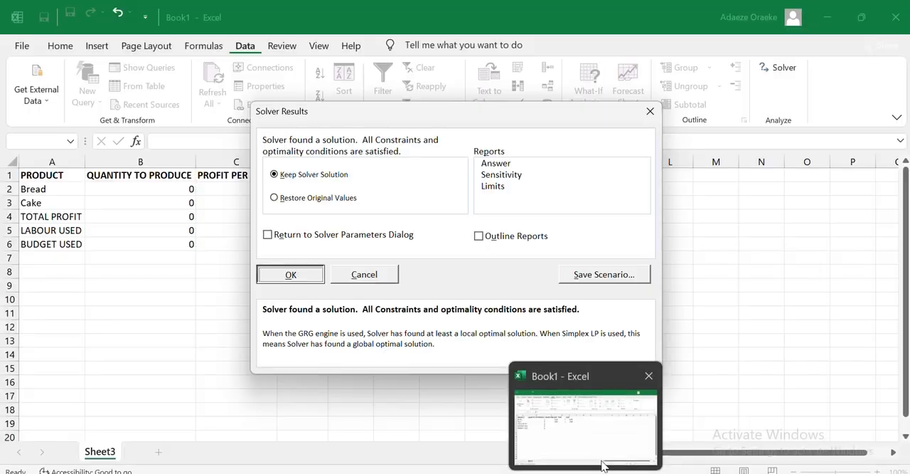
pyautogui.click(602, 448)
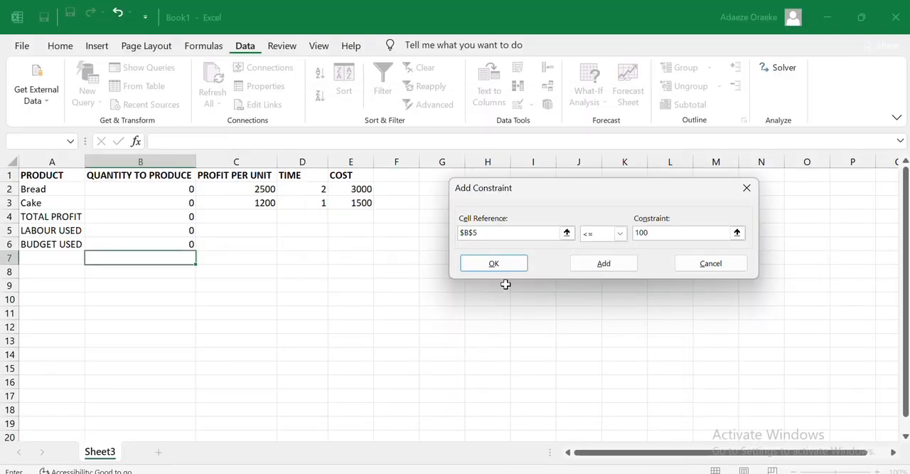
pyautogui.click(613, 271)
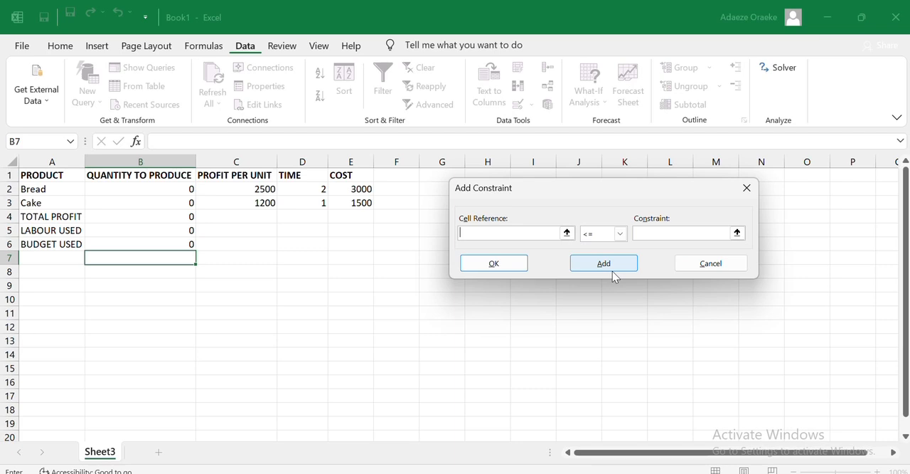
# - Add a Solver constraint limiting BUDGET USED in B6 to <= 300000
pyautogui.click(135, 246)
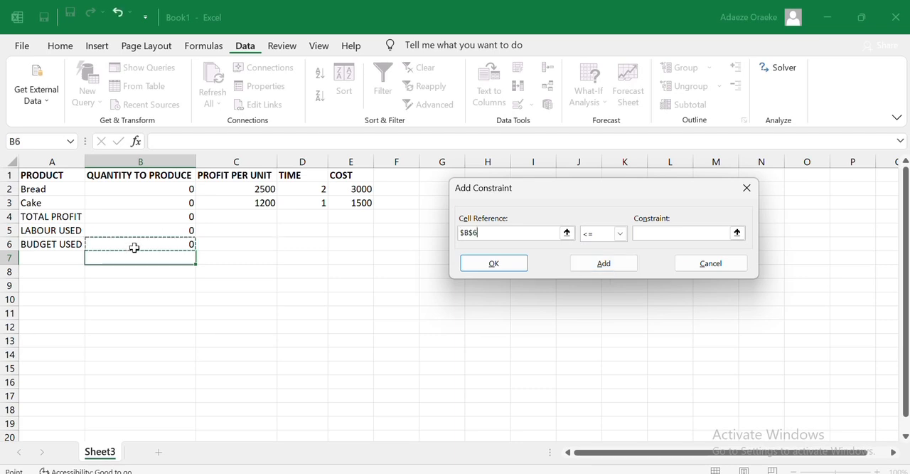
pyautogui.click(651, 237)
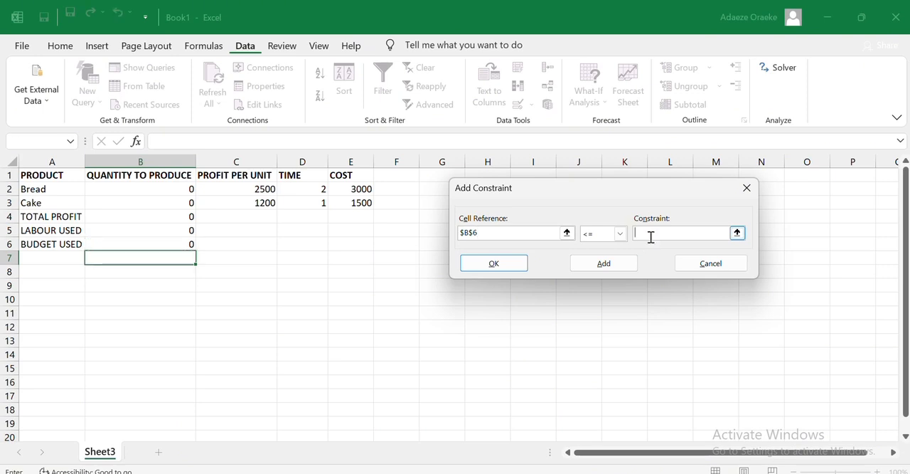
pyautogui.write('300000')
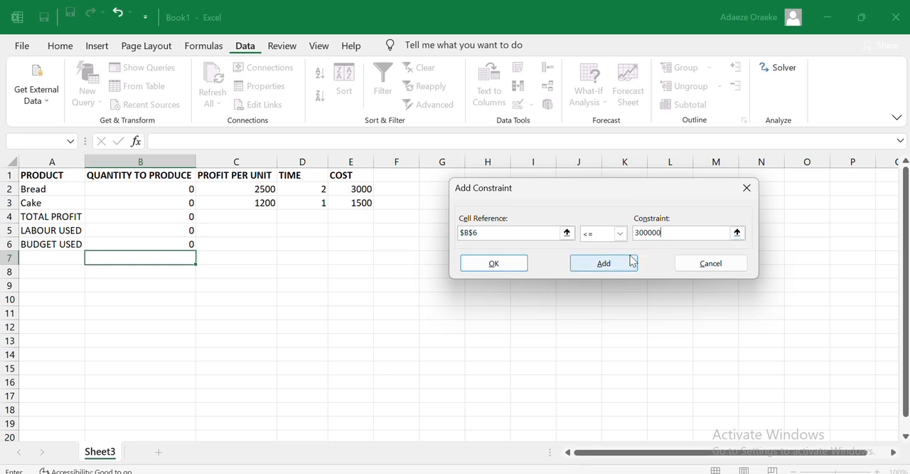
pyautogui.click(629, 261)
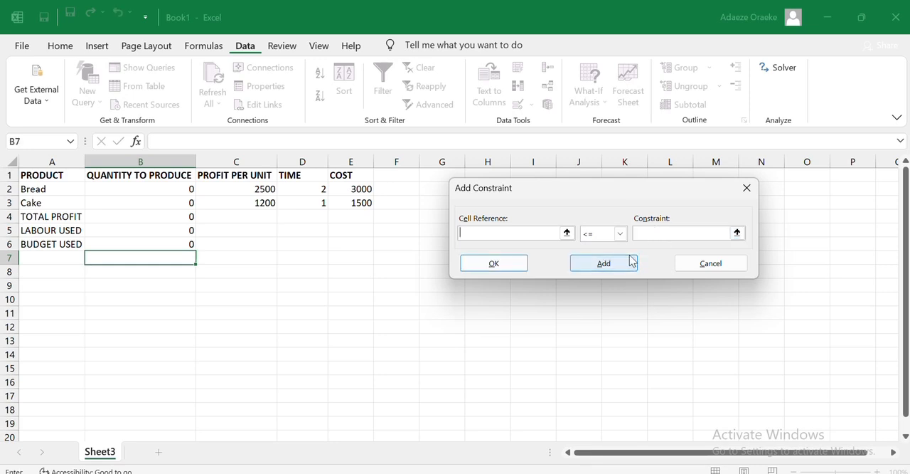
# - Add a Solver constraint limiting bread's quantity in B2 to <= 80
pyautogui.click(587, 431)
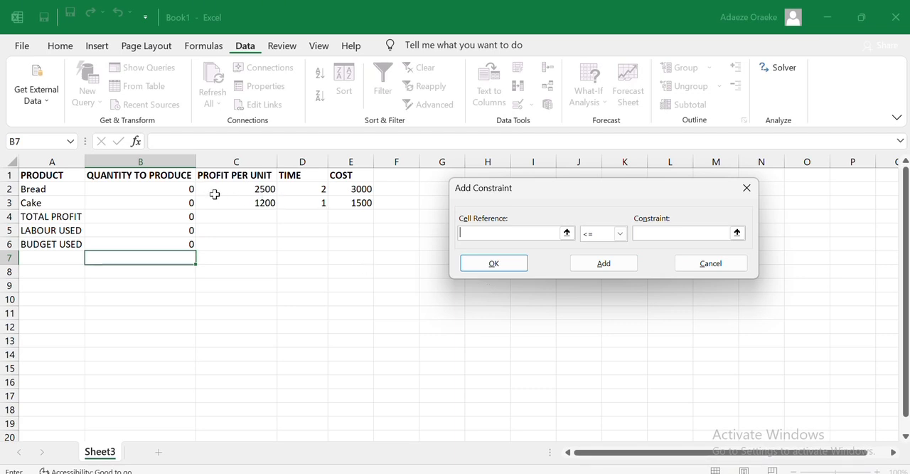
pyautogui.click(167, 185)
pyautogui.click(662, 233)
pyautogui.write('80')
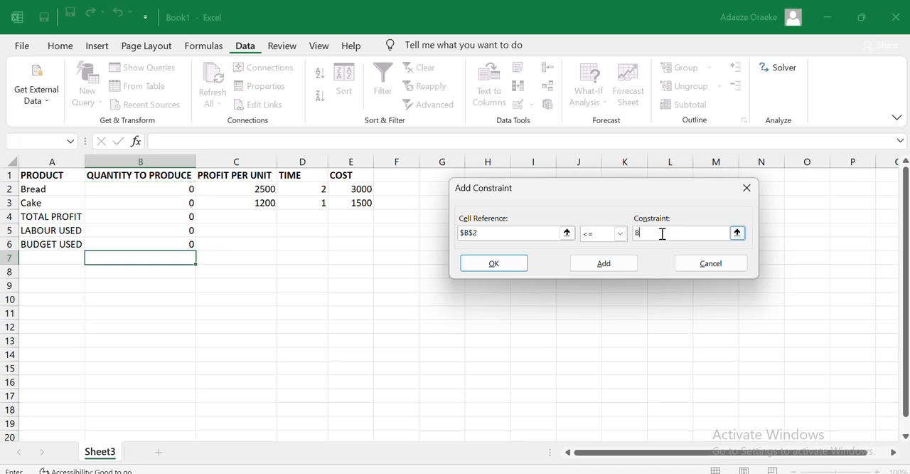
pyautogui.click(621, 263)
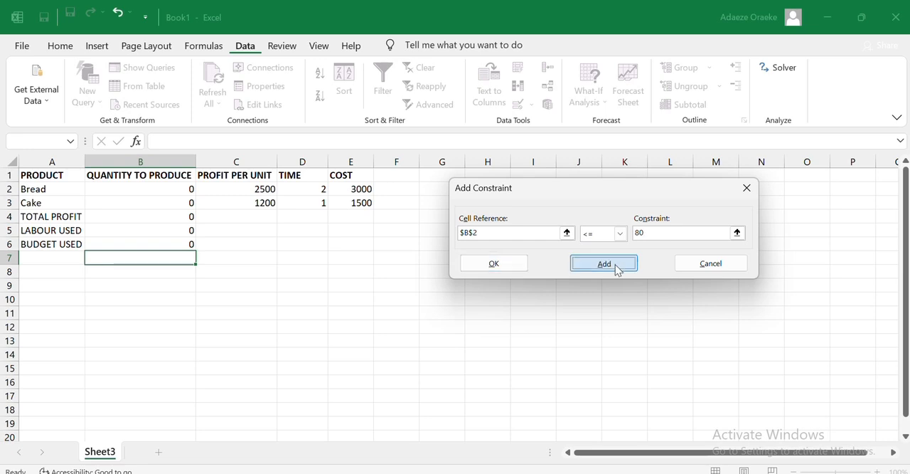
# - Add a Solver constraint limiting cake's quantity in B3 to <= 80
pyautogui.click(147, 205)
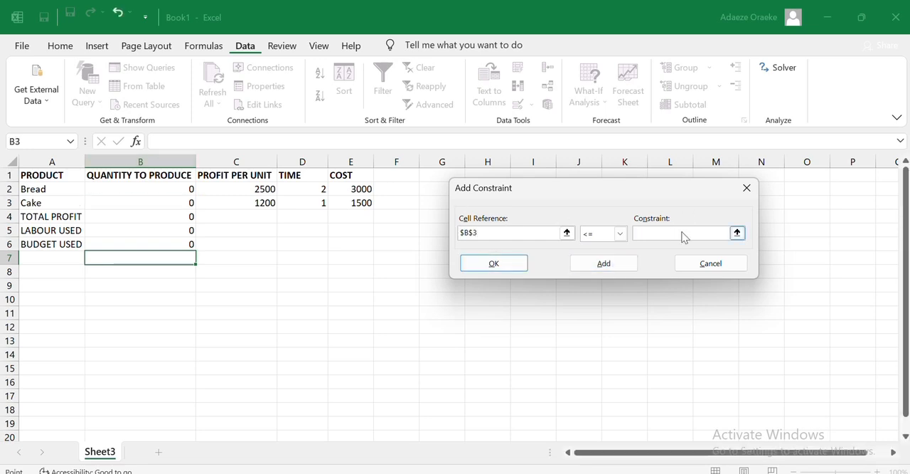
pyautogui.click(682, 232)
pyautogui.write('80')
pyautogui.click(616, 267)
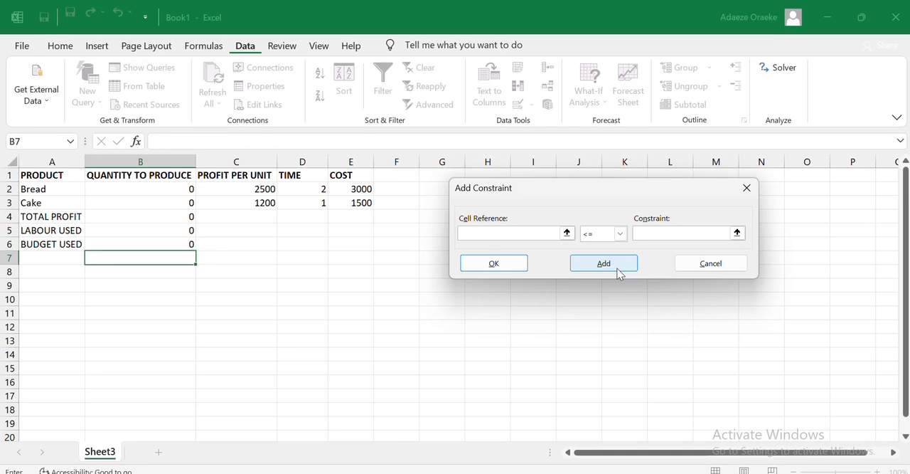
pyautogui.click(618, 270)
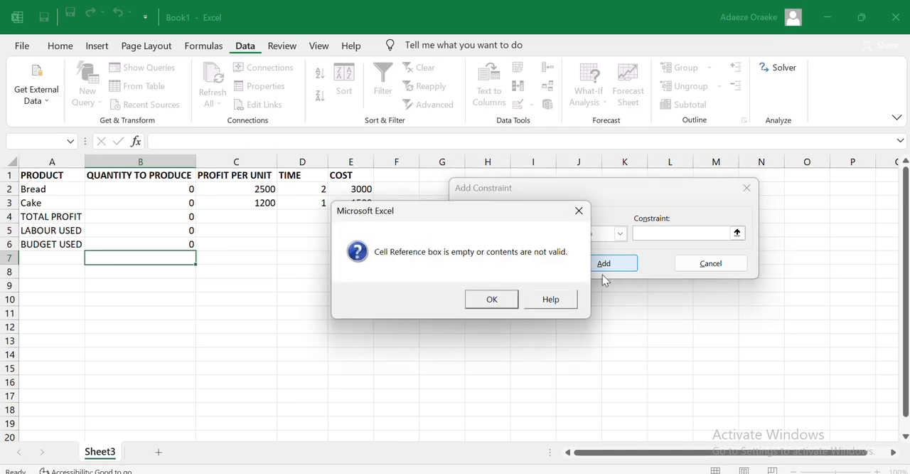
pyautogui.click(516, 300)
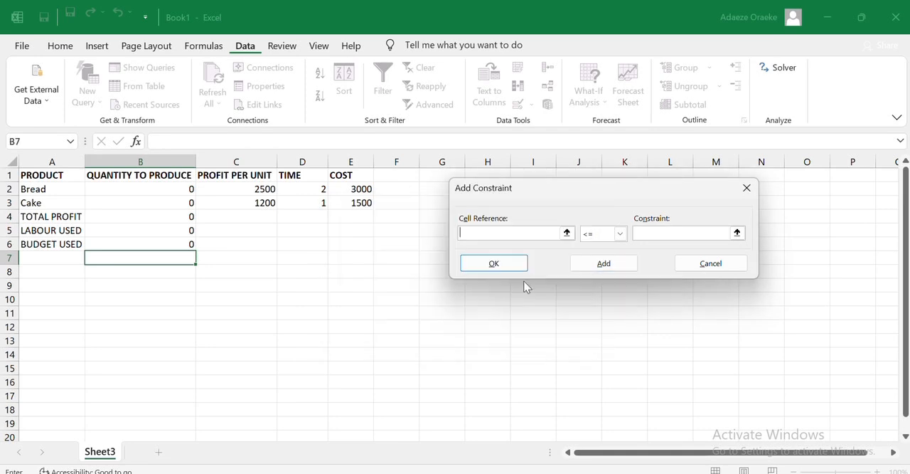
# - Add a Solver constraint keeping bread's quantity in B2 >= 0
pyautogui.click(167, 191)
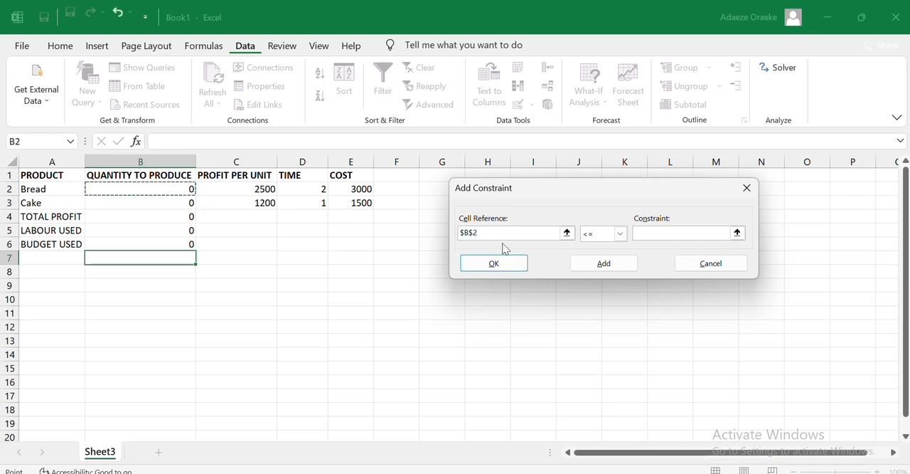
pyautogui.click(619, 233)
pyautogui.click(609, 267)
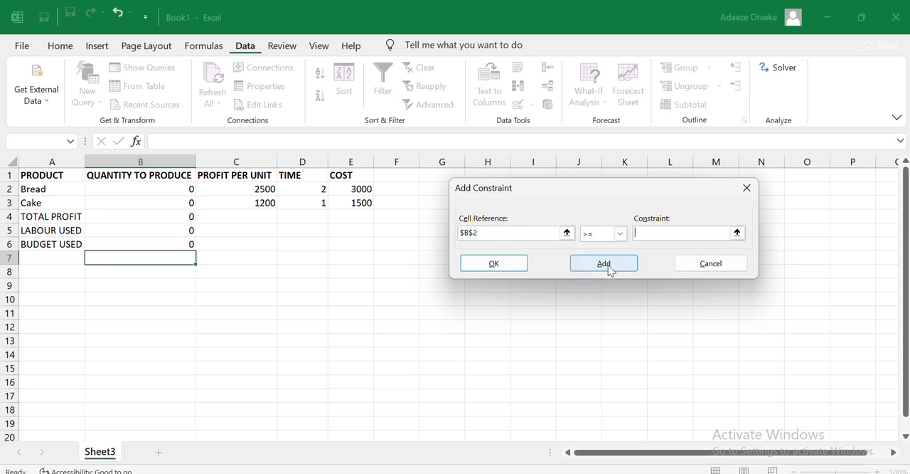
pyautogui.write('0')
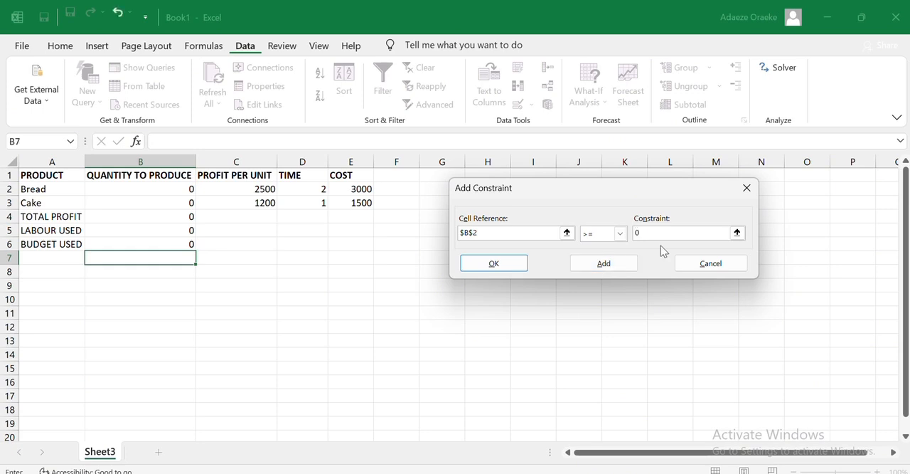
pyautogui.click(603, 263)
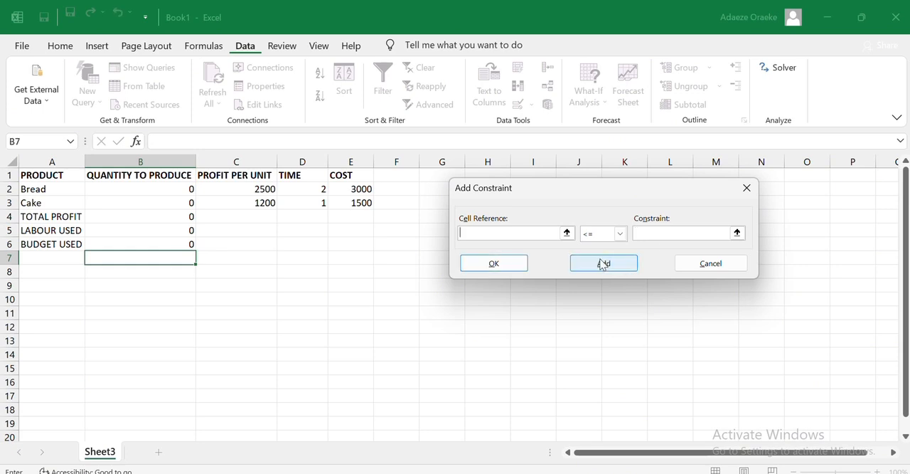
# - Add a Solver constraint keeping cake's quantity in B3 >= 0 and return to the Solver parameters
pyautogui.click(187, 203)
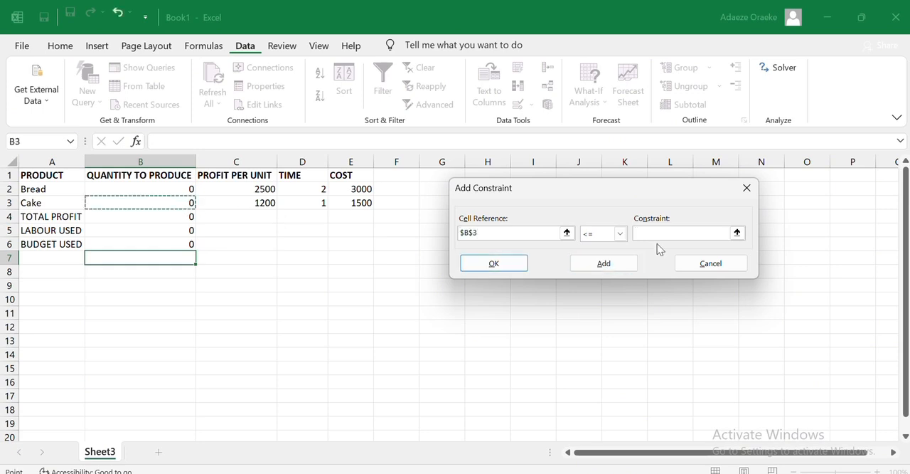
pyautogui.click(621, 236)
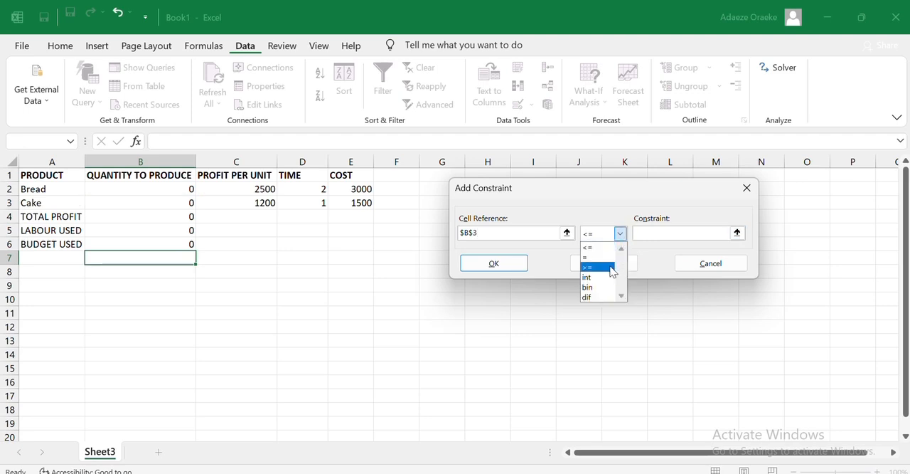
pyautogui.click(610, 267)
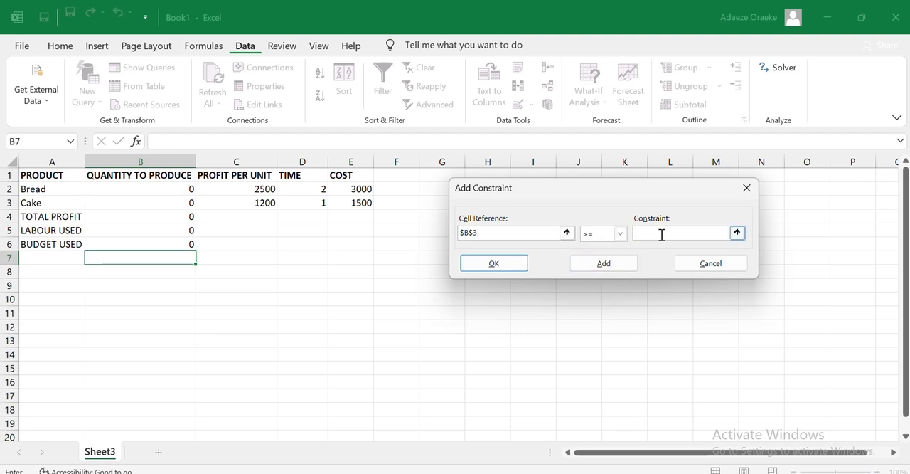
pyautogui.click(661, 234)
pyautogui.write('0')
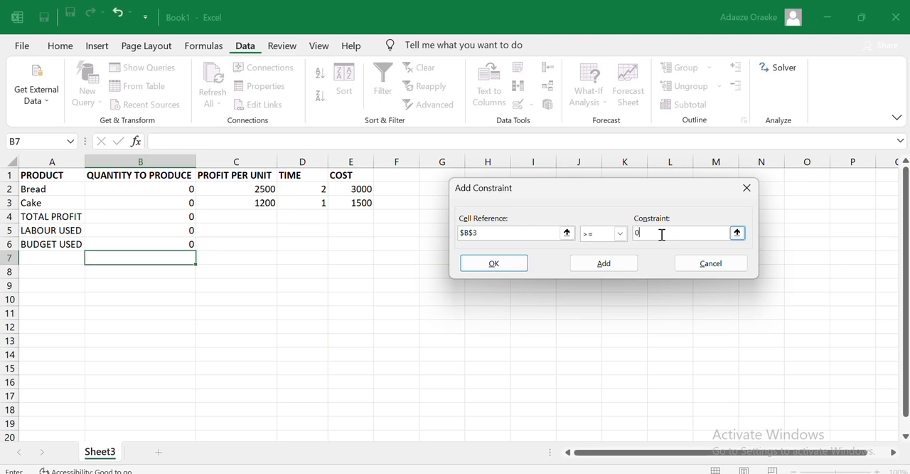
pyautogui.click(630, 265)
pyautogui.click(519, 270)
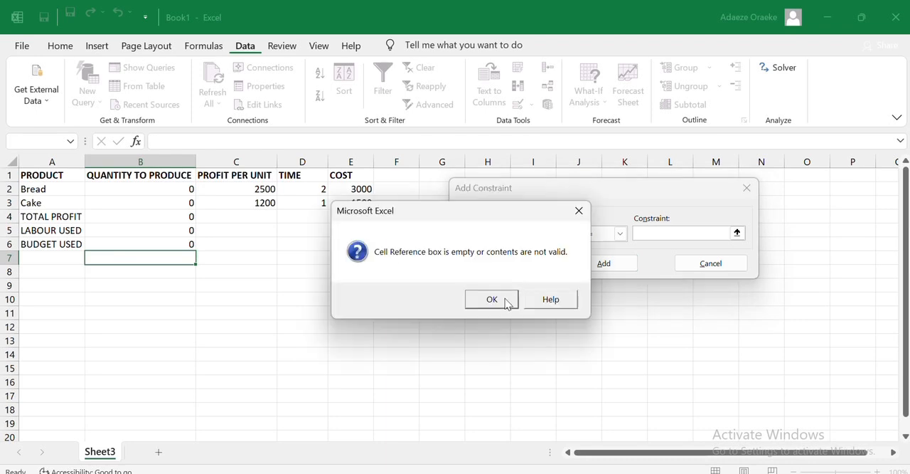
pyautogui.click(504, 301)
pyautogui.click(708, 267)
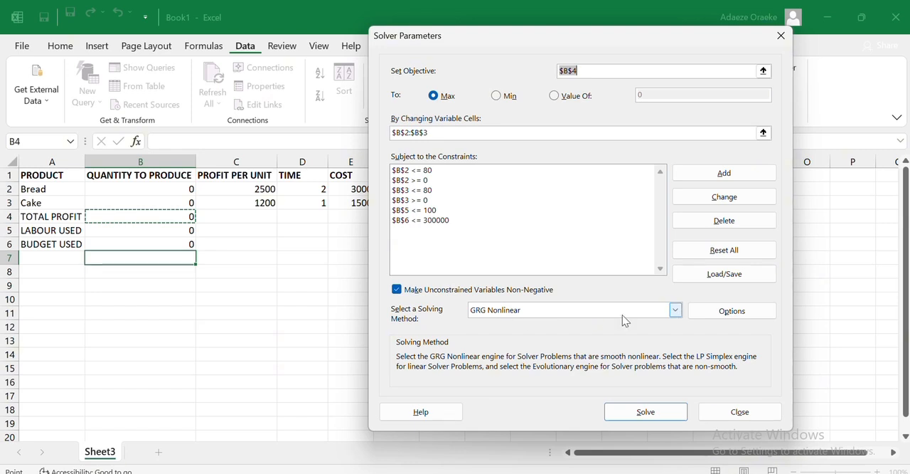
# - Set the solving method to Simplex LP, solve the bread and cake model, and keep the Solver solution
pyautogui.click(674, 313)
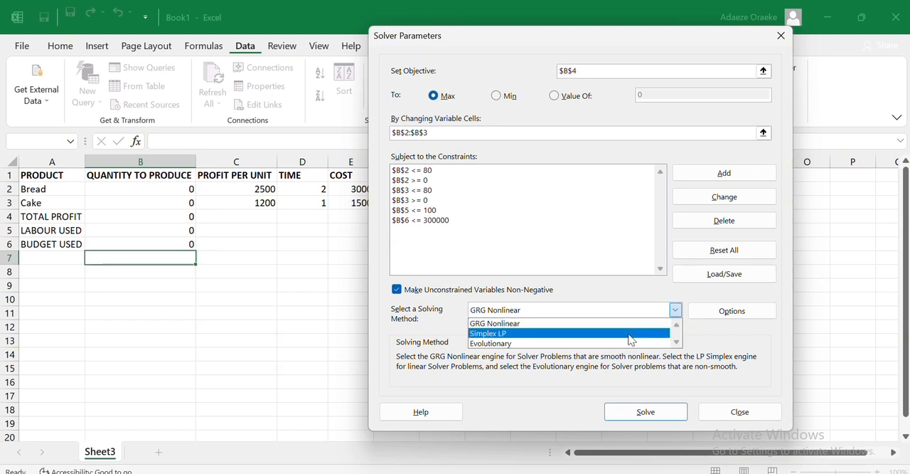
pyautogui.click(632, 333)
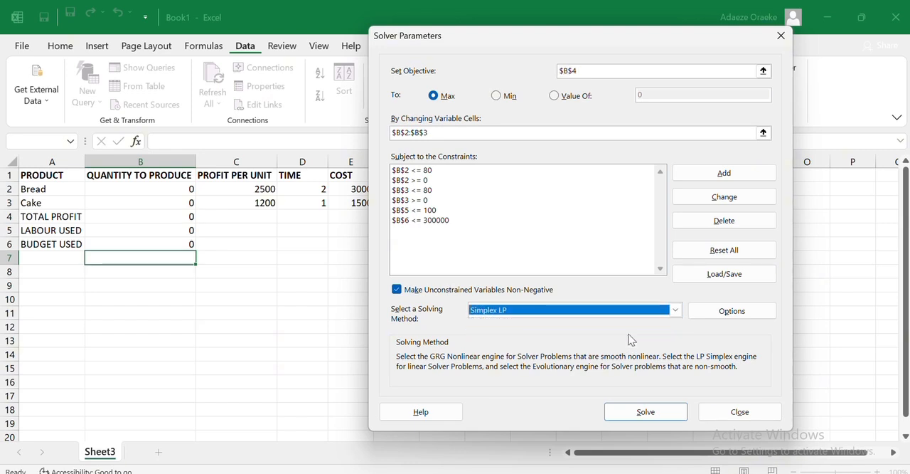
pyautogui.click(648, 419)
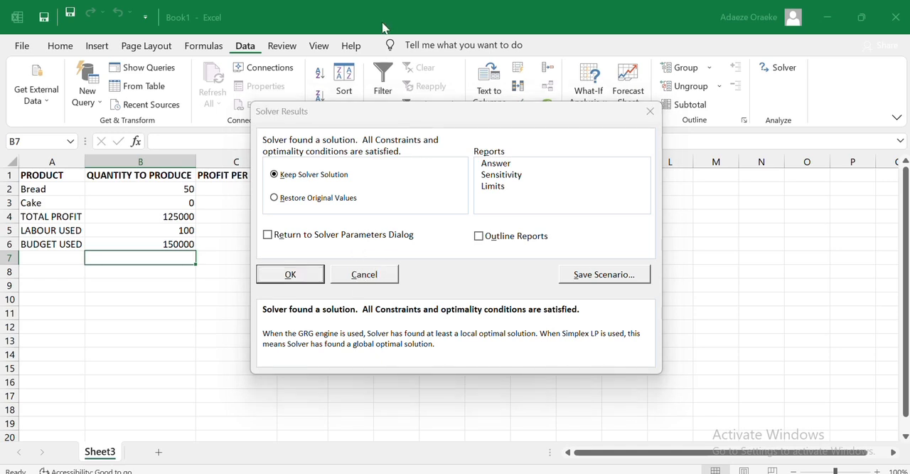
pyautogui.click(292, 275)
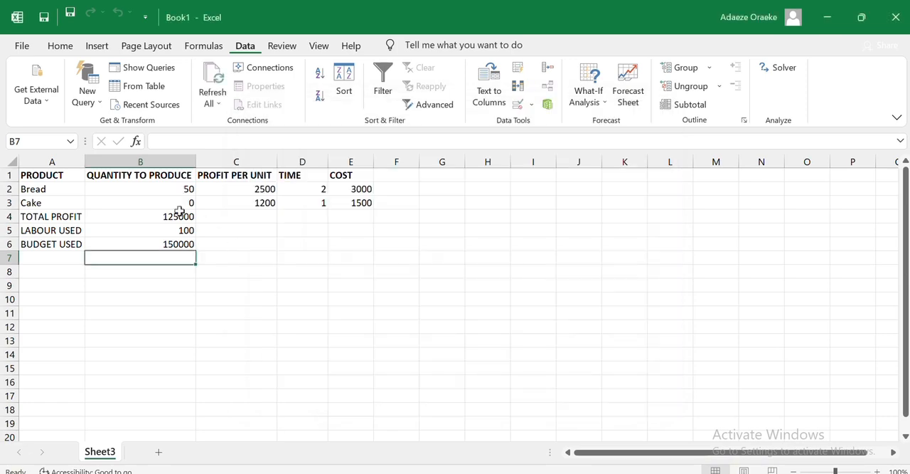
pyautogui.click(779, 71)
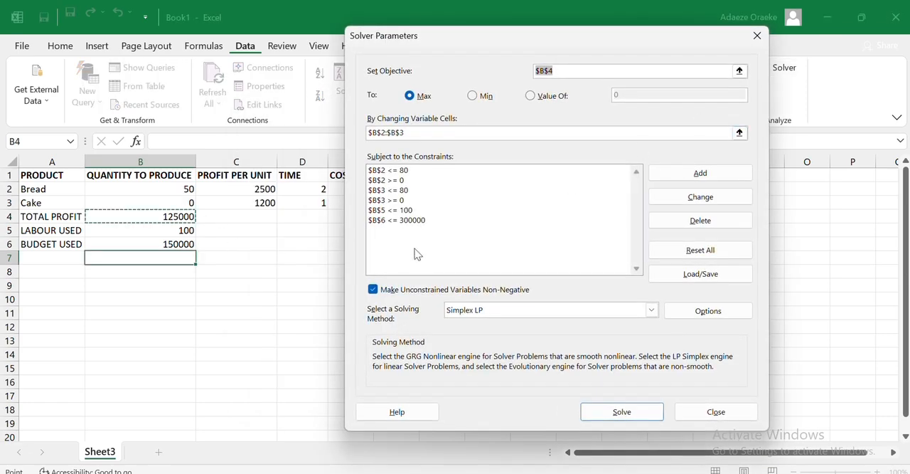
pyautogui.click(668, 205)
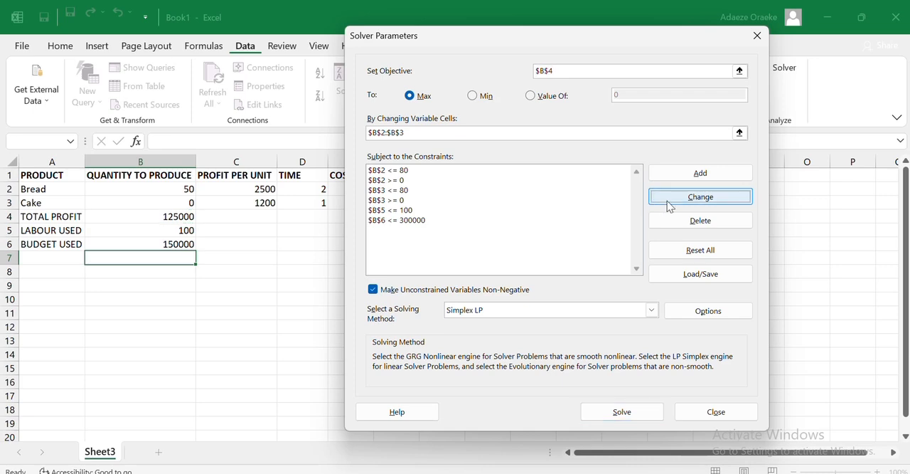
pyautogui.click(429, 304)
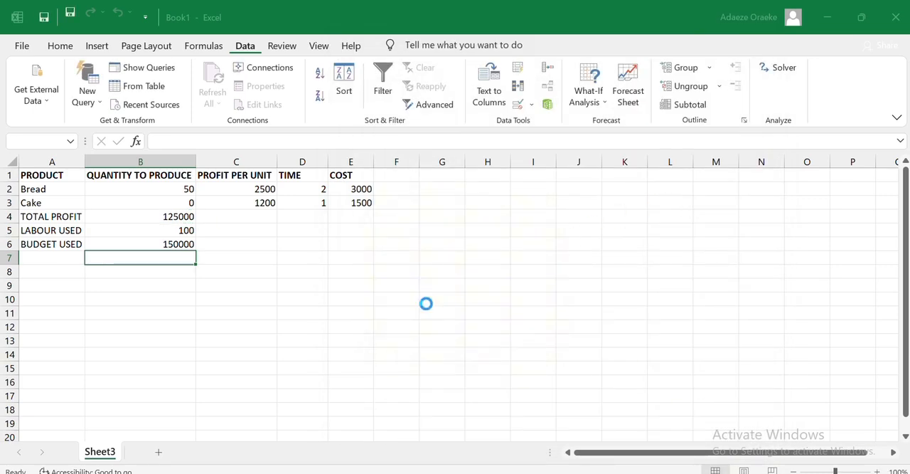
pyautogui.click(388, 181)
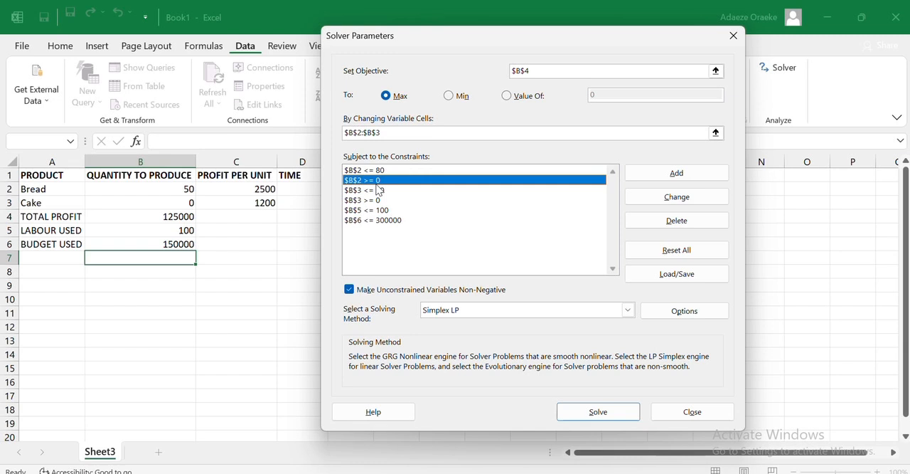
pyautogui.click(660, 200)
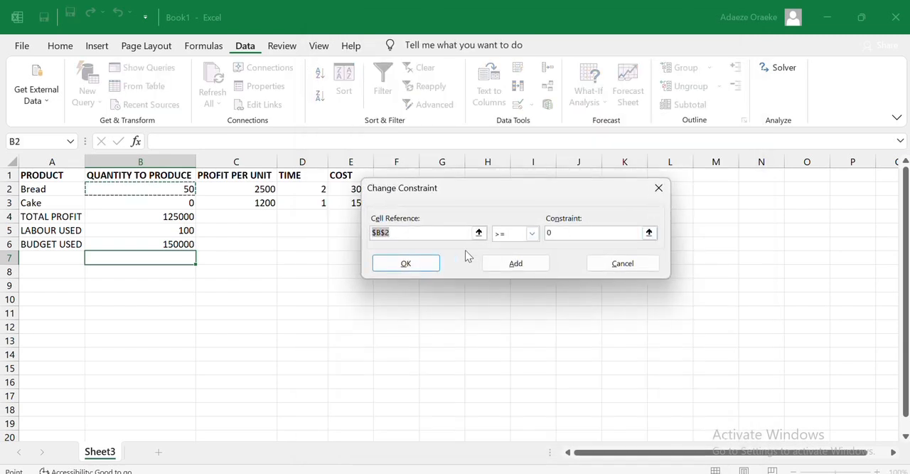
pyautogui.click(532, 234)
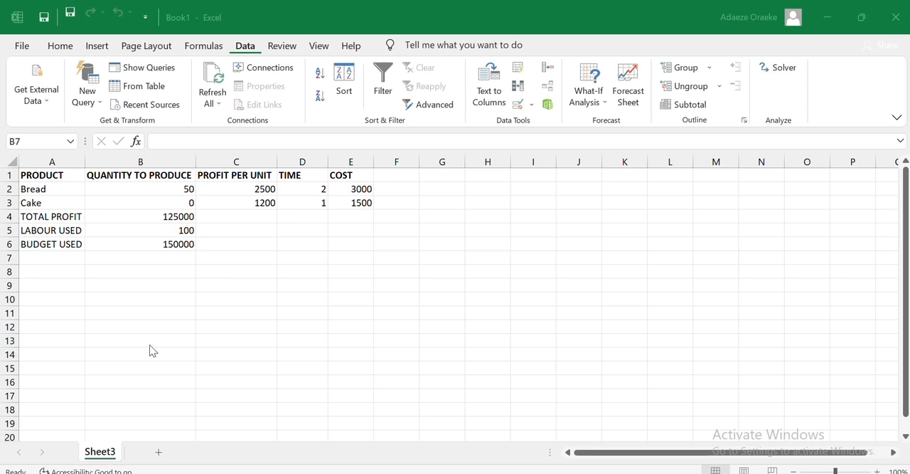
# - Set cake's profit per unit in C3 to 1500
pyautogui.click(253, 203)
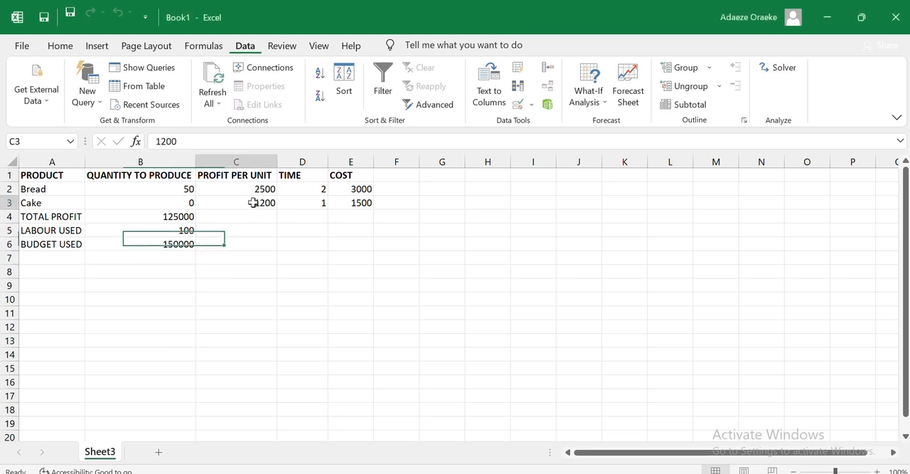
pyautogui.click(193, 148)
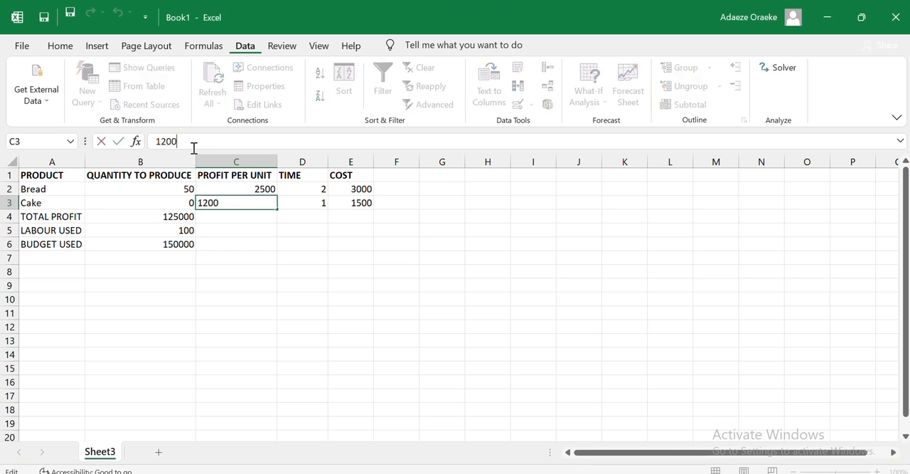
pyautogui.press('BackSpace')
pyautogui.press('BackSpace')
pyautogui.press('BackSpace')
pyautogui.write('500')
pyautogui.press('Return')
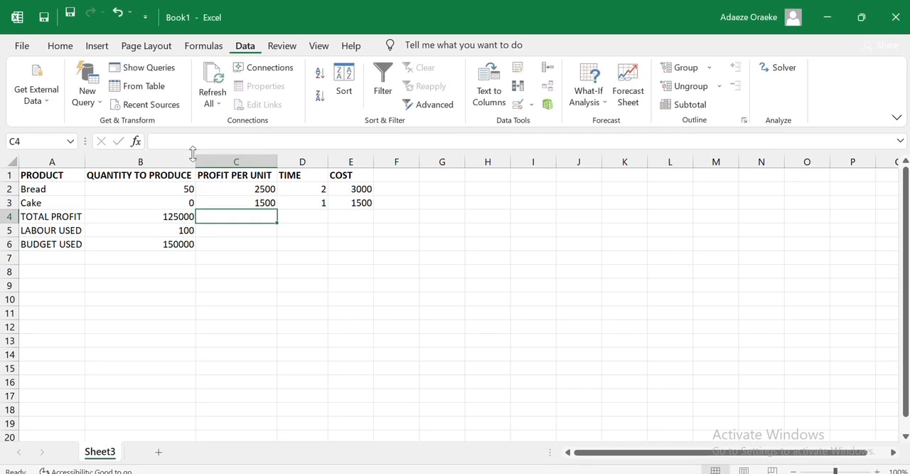
# - Check the labour used formula in B5 and the total profit formula in B4, and try to refresh all data
pyautogui.click(230, 202)
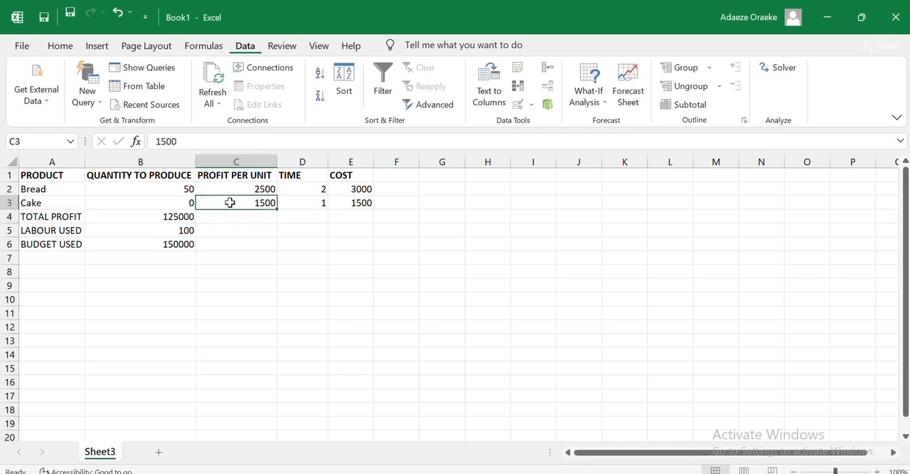
pyautogui.click(184, 230)
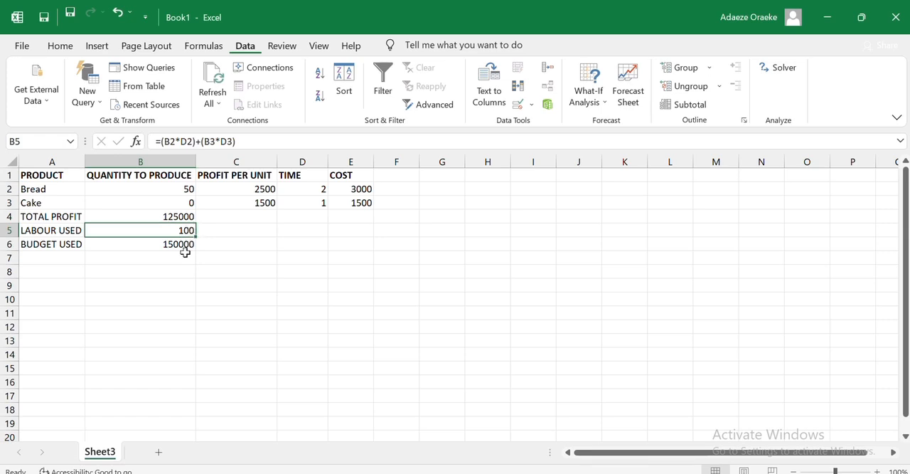
pyautogui.click(185, 216)
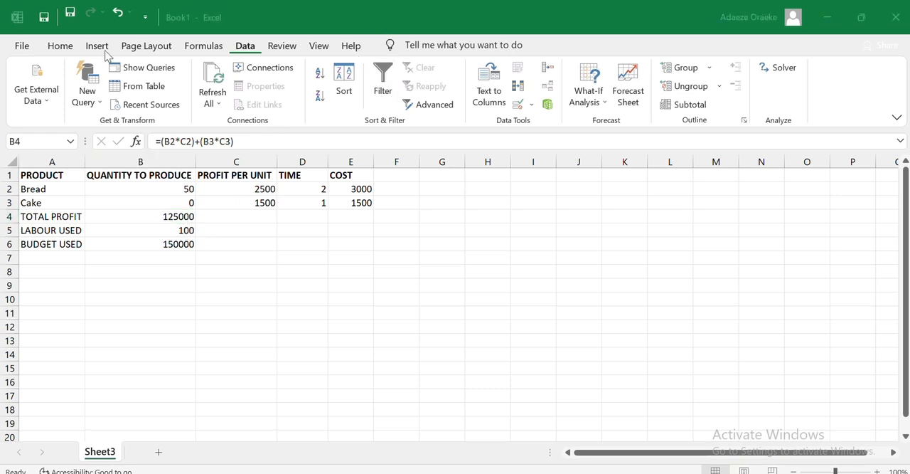
pyautogui.click(213, 84)
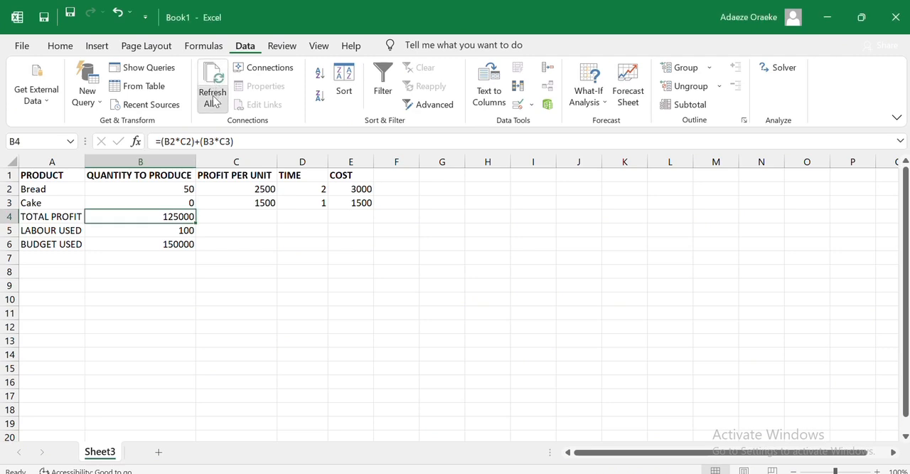
pyautogui.click(216, 104)
pyautogui.click(235, 122)
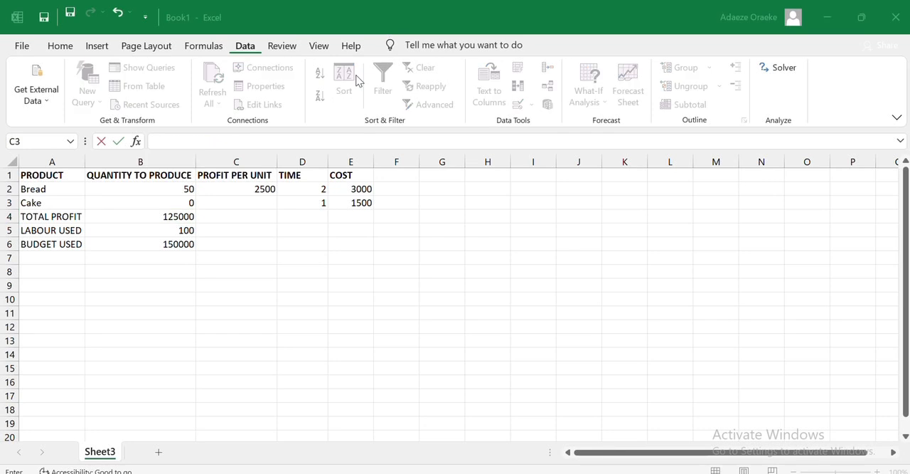
# - Set cake's profit per unit in C3 to 1300
pyautogui.click(251, 201)
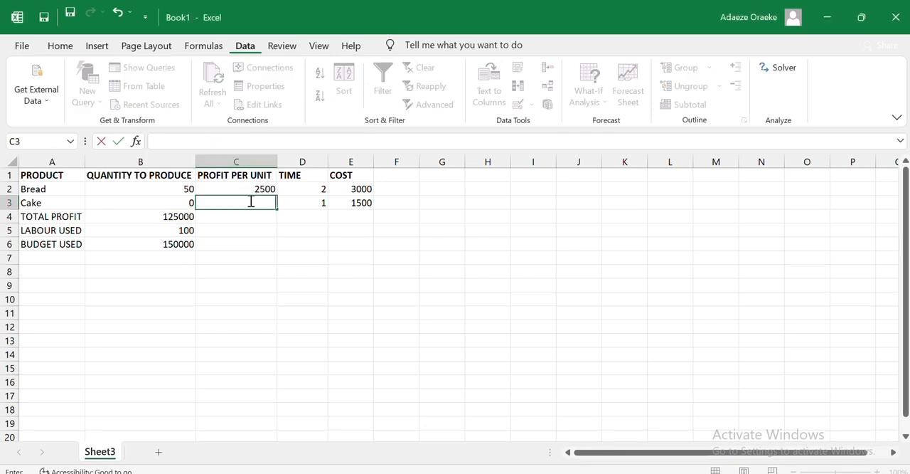
pyautogui.write('3')
pyautogui.press('BackSpace')
pyautogui.write('1300')
pyautogui.press('Return')
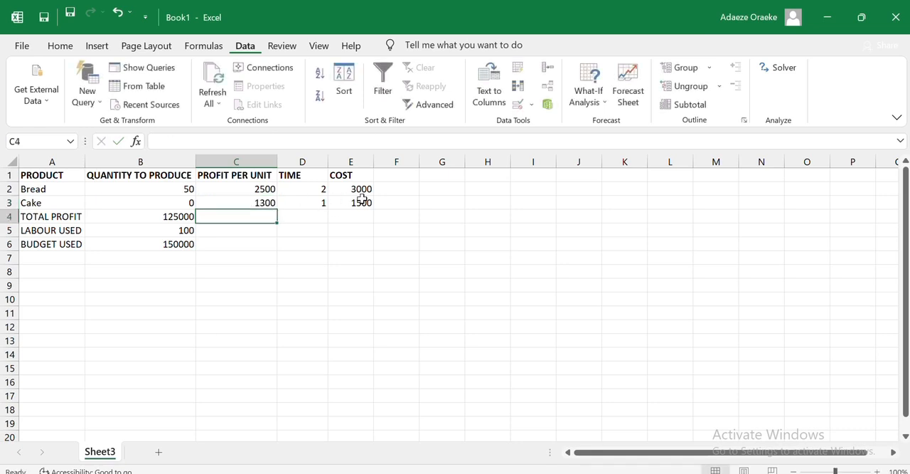
# - Solve the model again with the new cake profit using the existing constraints and keep the Solver solution
pyautogui.click(767, 64)
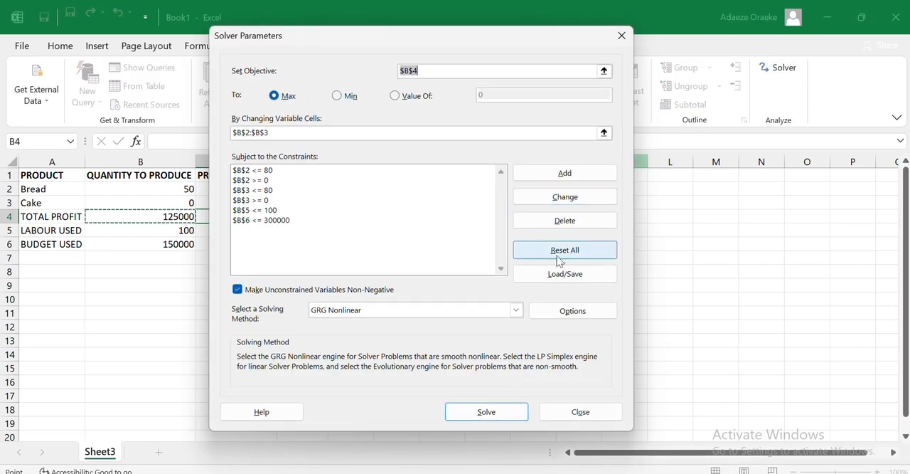
pyautogui.click(487, 412)
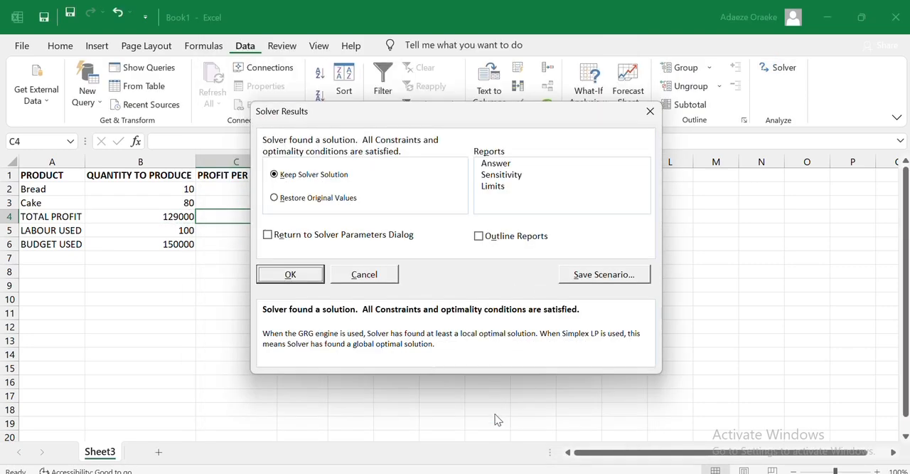
pyautogui.click(305, 275)
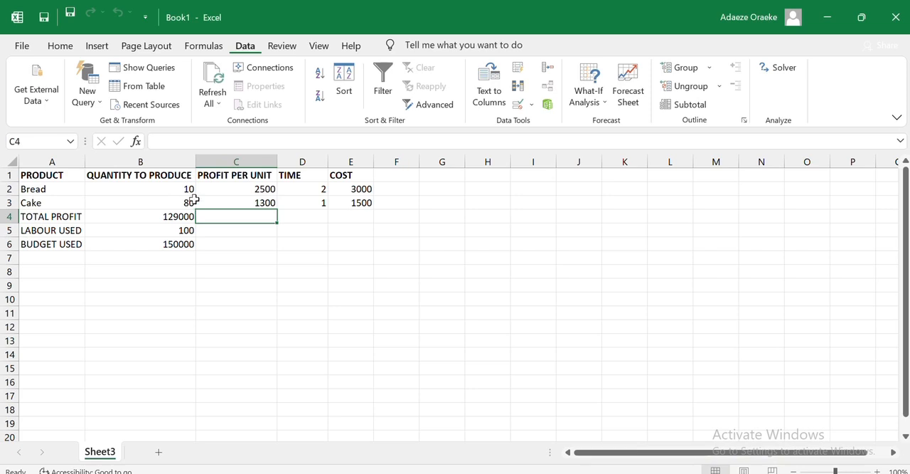
# - Set bread's cost in E2 to 2500
pyautogui.click(243, 203)
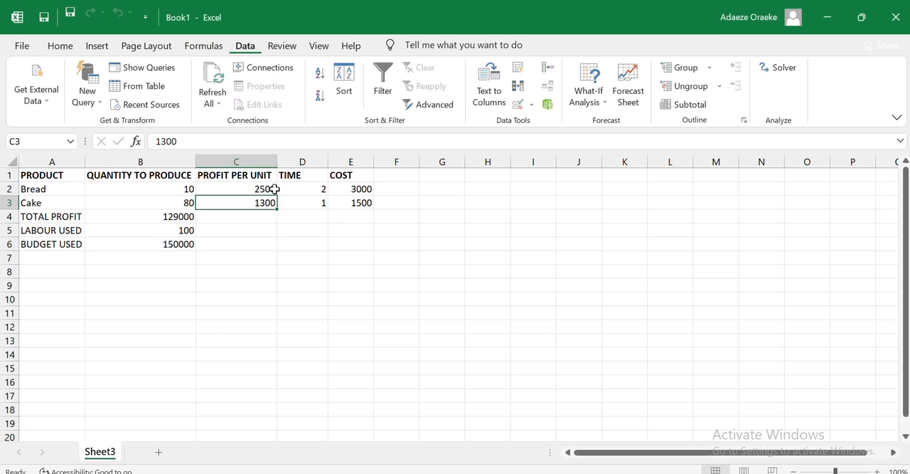
pyautogui.click(352, 188)
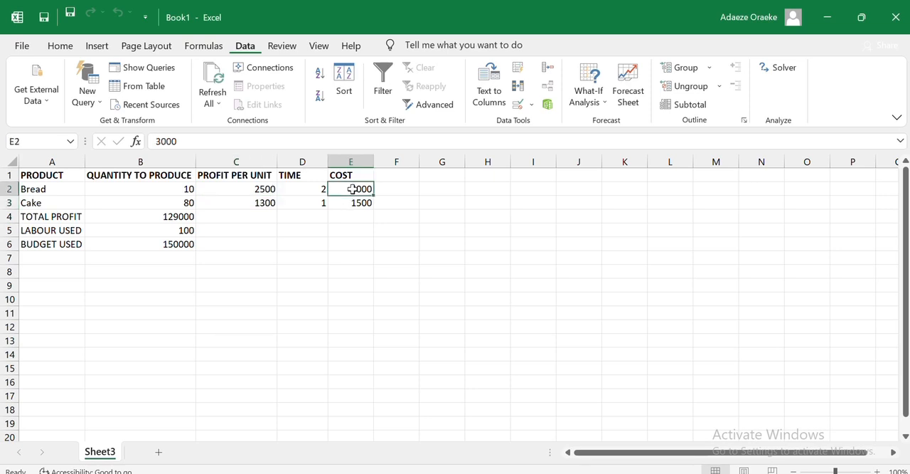
pyautogui.press('BackSpace')
pyautogui.write('2')
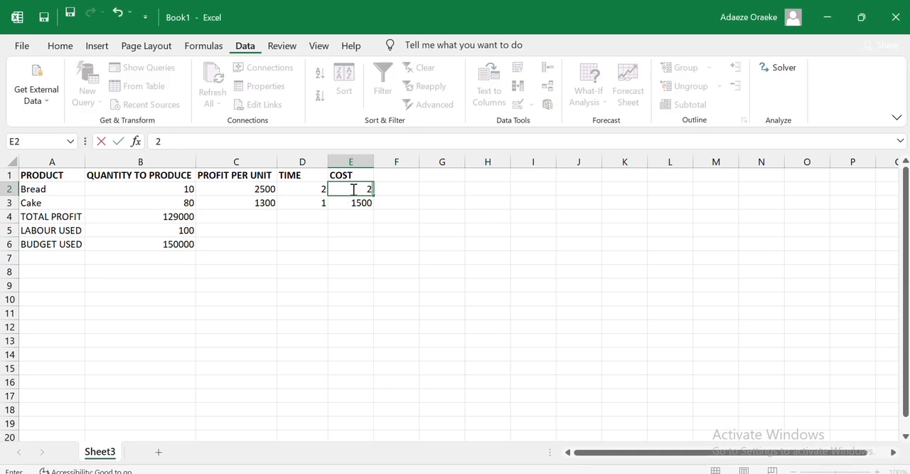
pyautogui.write('500')
pyautogui.press('Return')
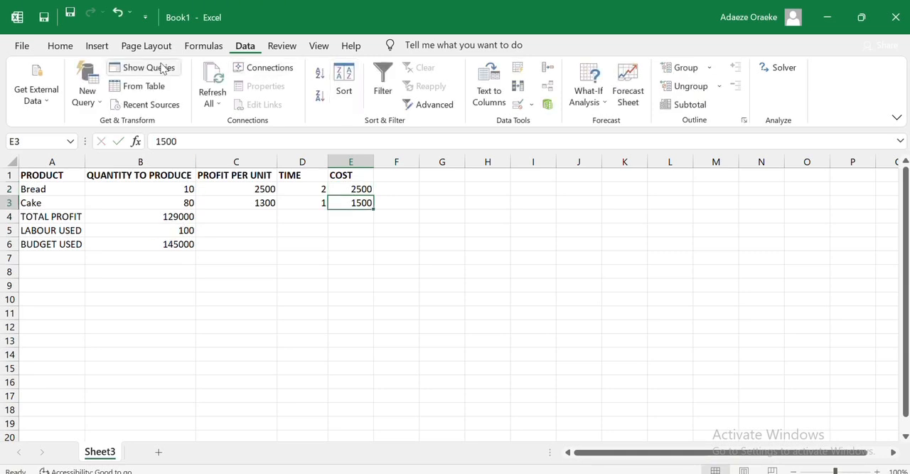
# - Rerun Solver with the new bread cost and keep the Solver solution
pyautogui.click(782, 67)
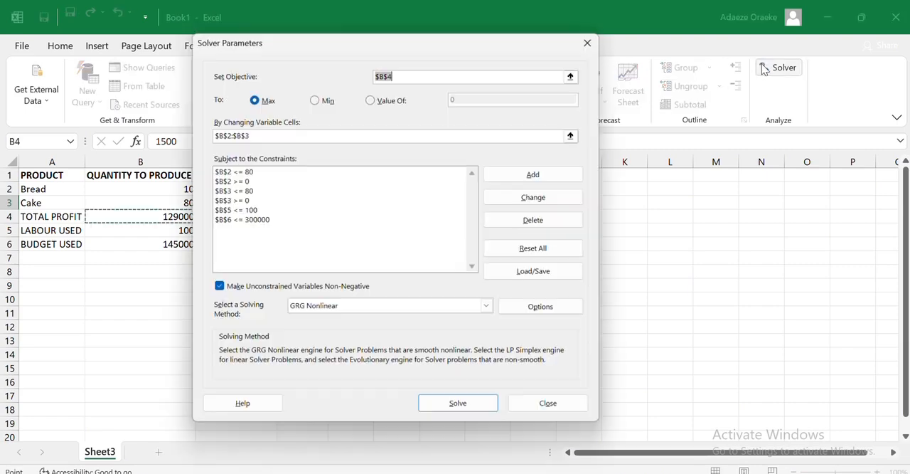
pyautogui.click(436, 416)
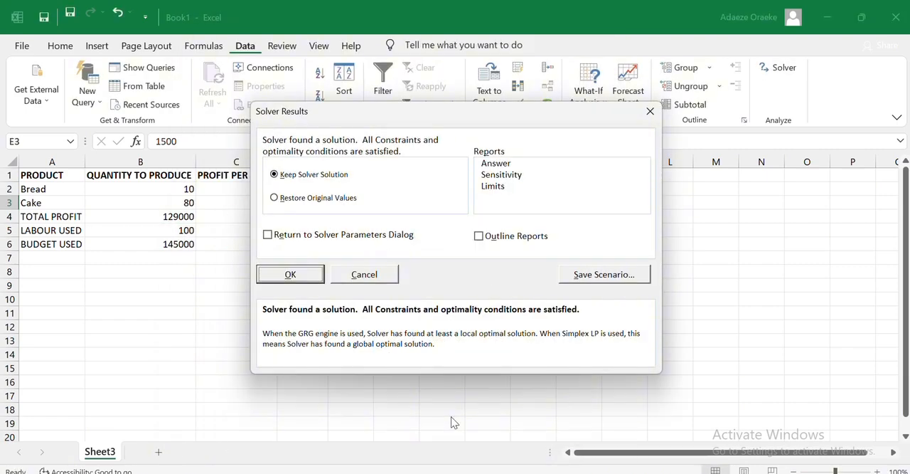
pyautogui.click(302, 276)
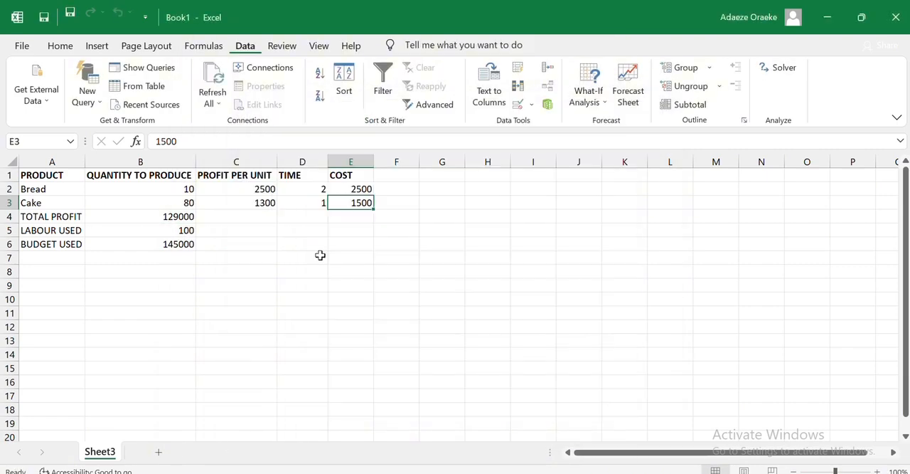
# - Set bread's time in D2 to 5
pyautogui.click(360, 189)
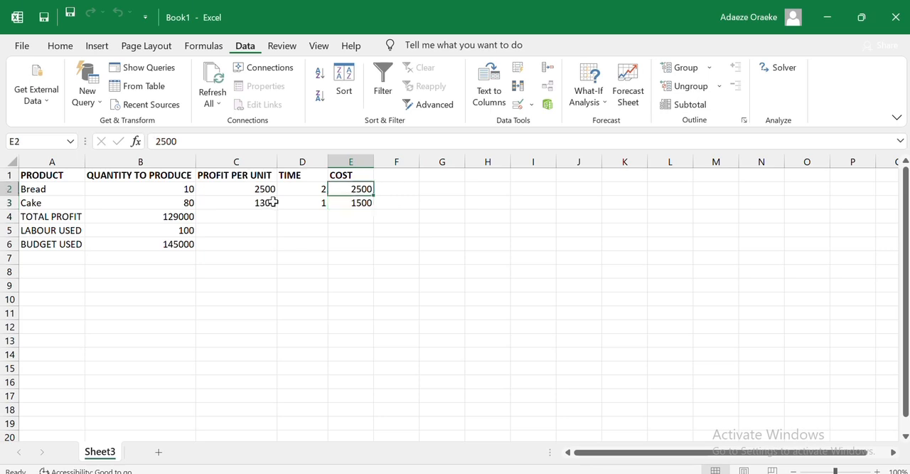
pyautogui.click(306, 187)
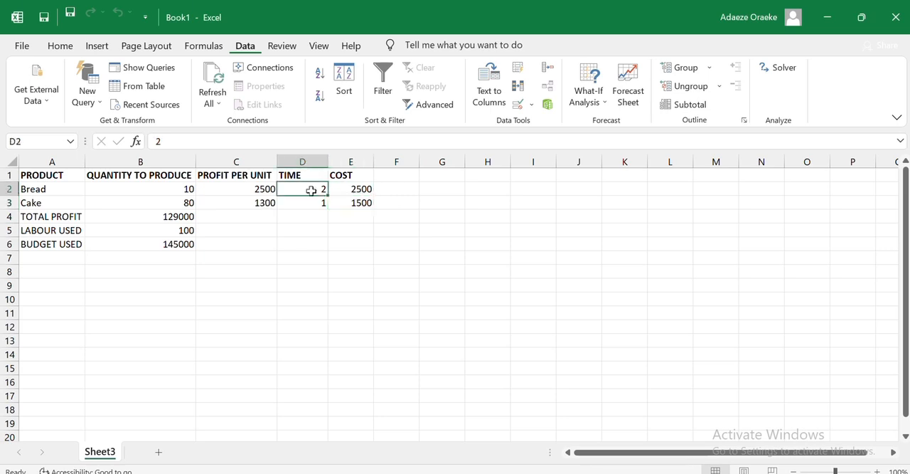
pyautogui.doubleClick(311, 190)
pyautogui.write('5')
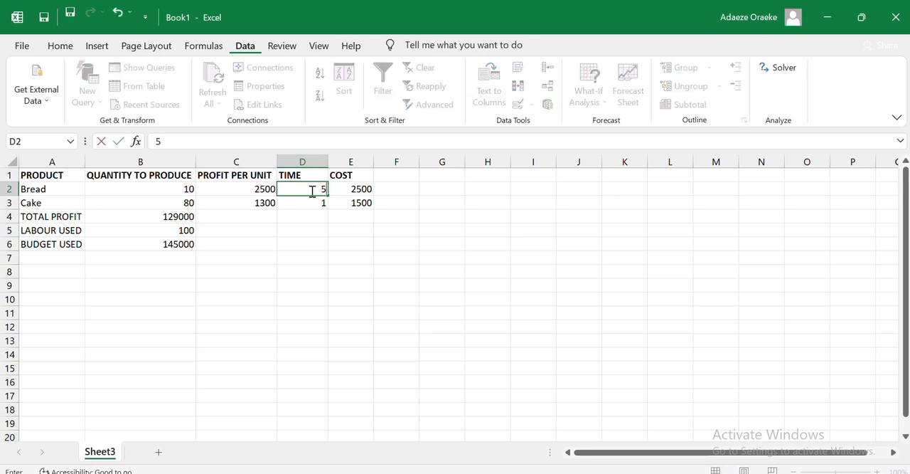
pyautogui.click(762, 76)
pyautogui.press('Return')
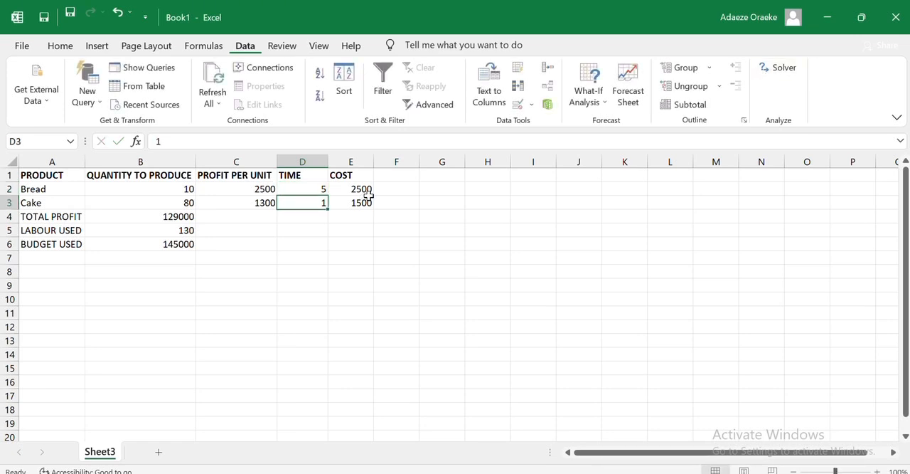
# - Switch the solving method to Simplex LP, solve the model for the new bread time, and keep the Solver solution
pyautogui.click(768, 68)
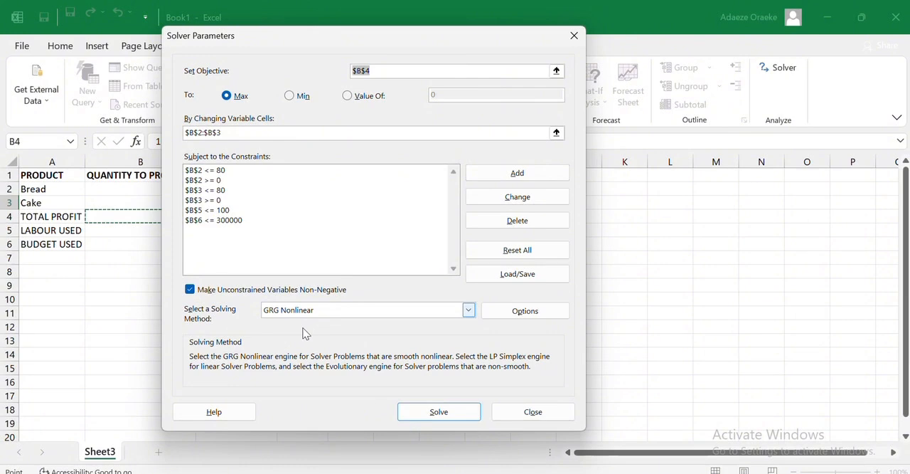
pyautogui.click(468, 310)
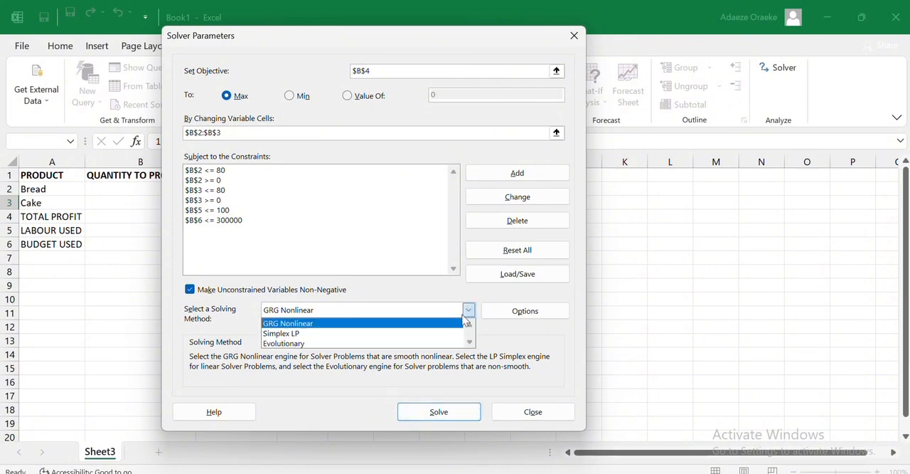
pyautogui.click(436, 336)
pyautogui.click(448, 412)
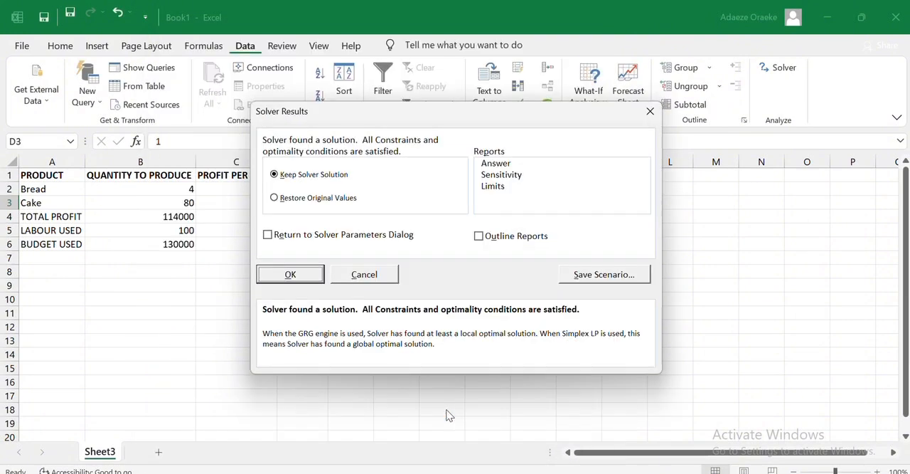
pyautogui.click(295, 276)
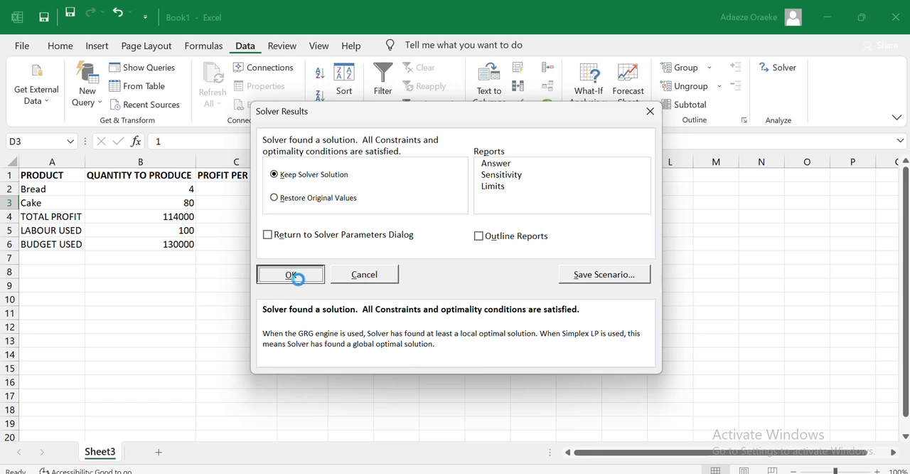